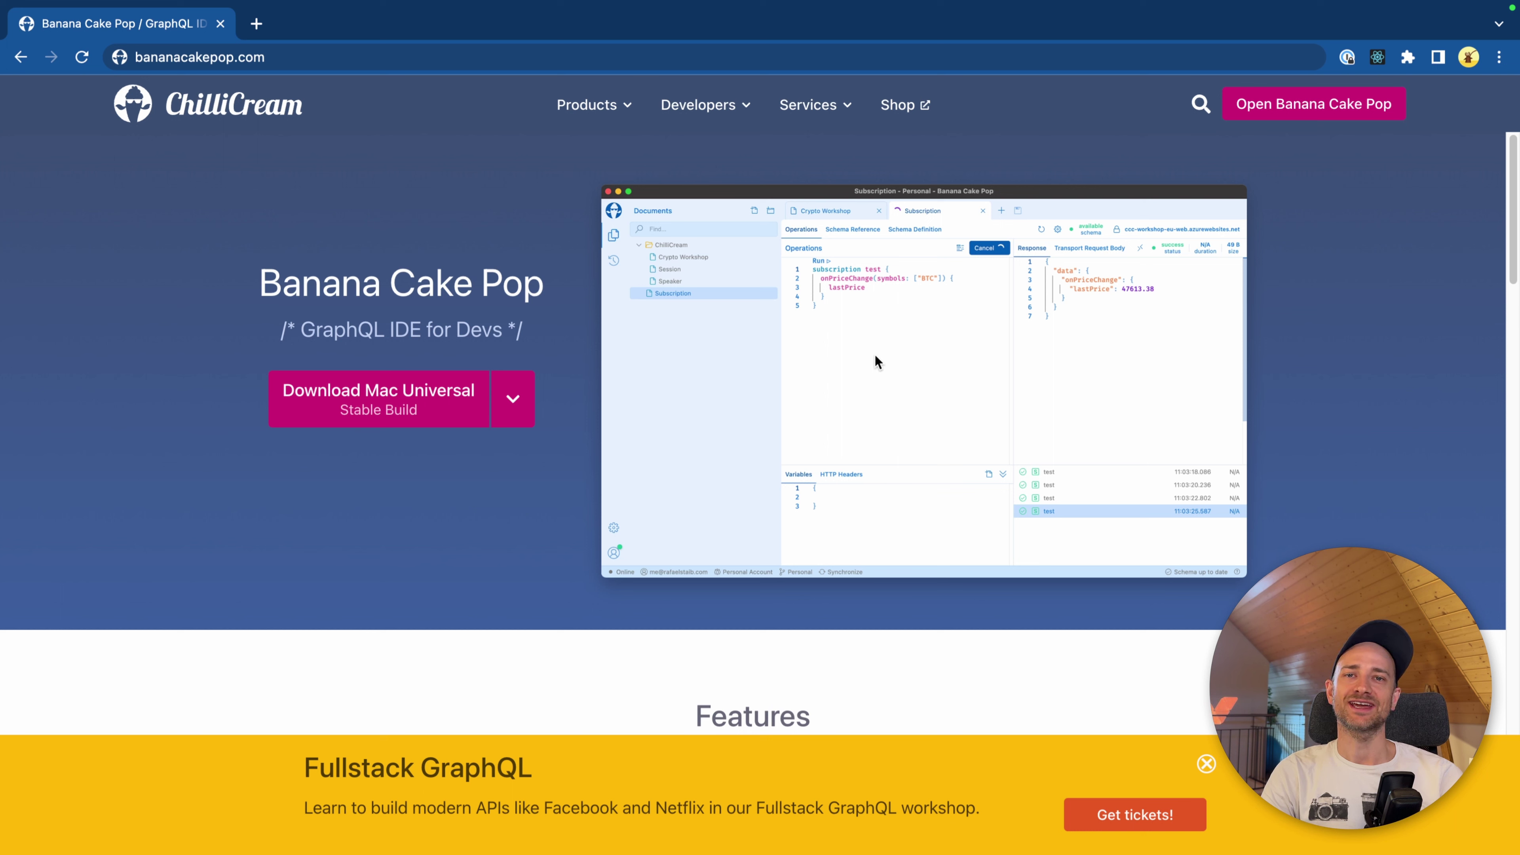
# Open the insider web version of Banana Cake Pop and show the documents list.
pyautogui.click(522, 398)
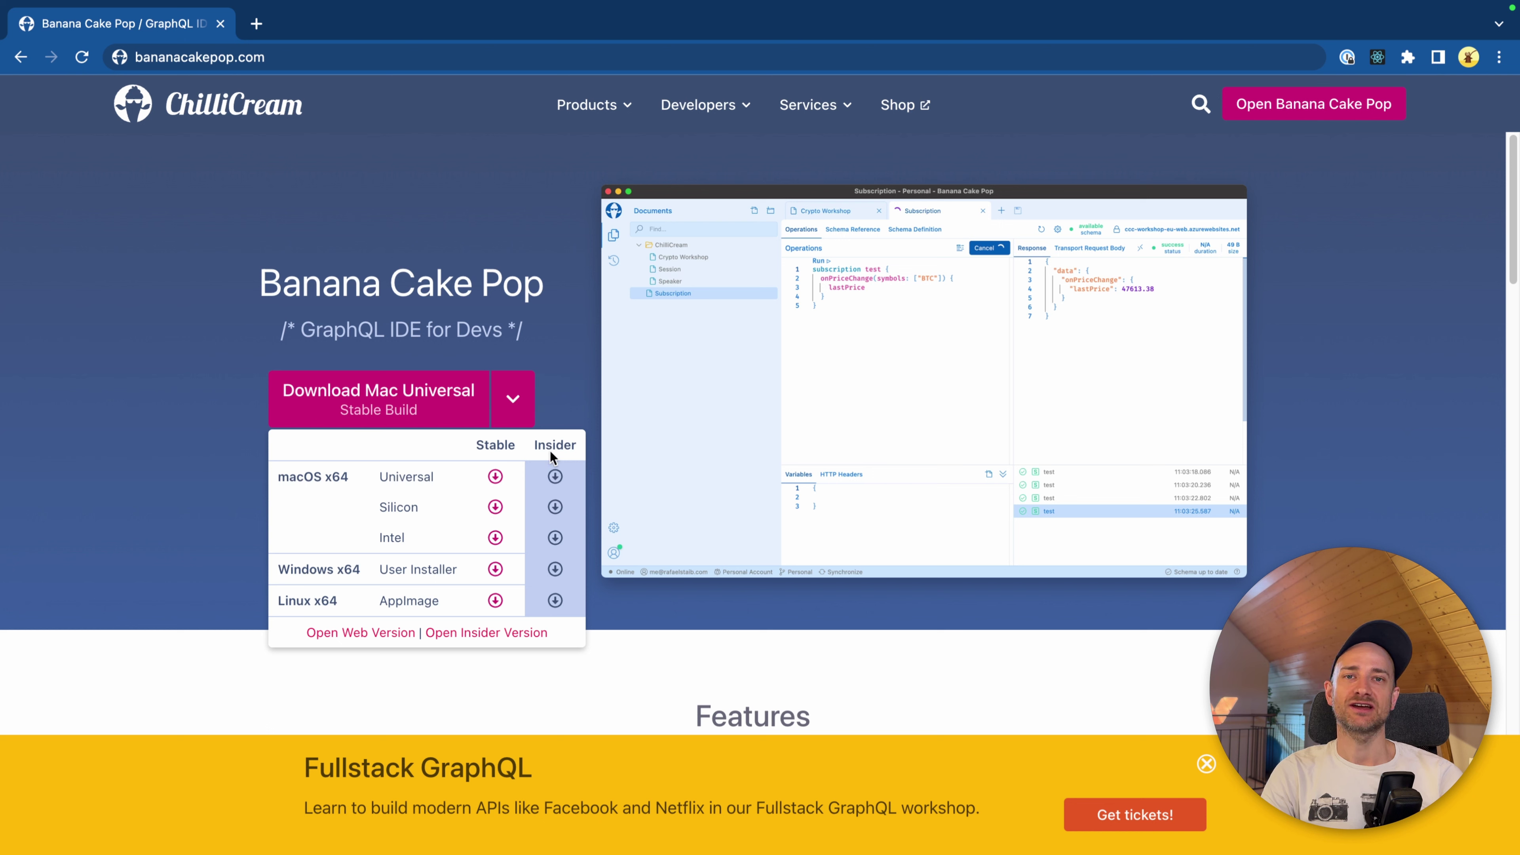
pyautogui.click(495, 634)
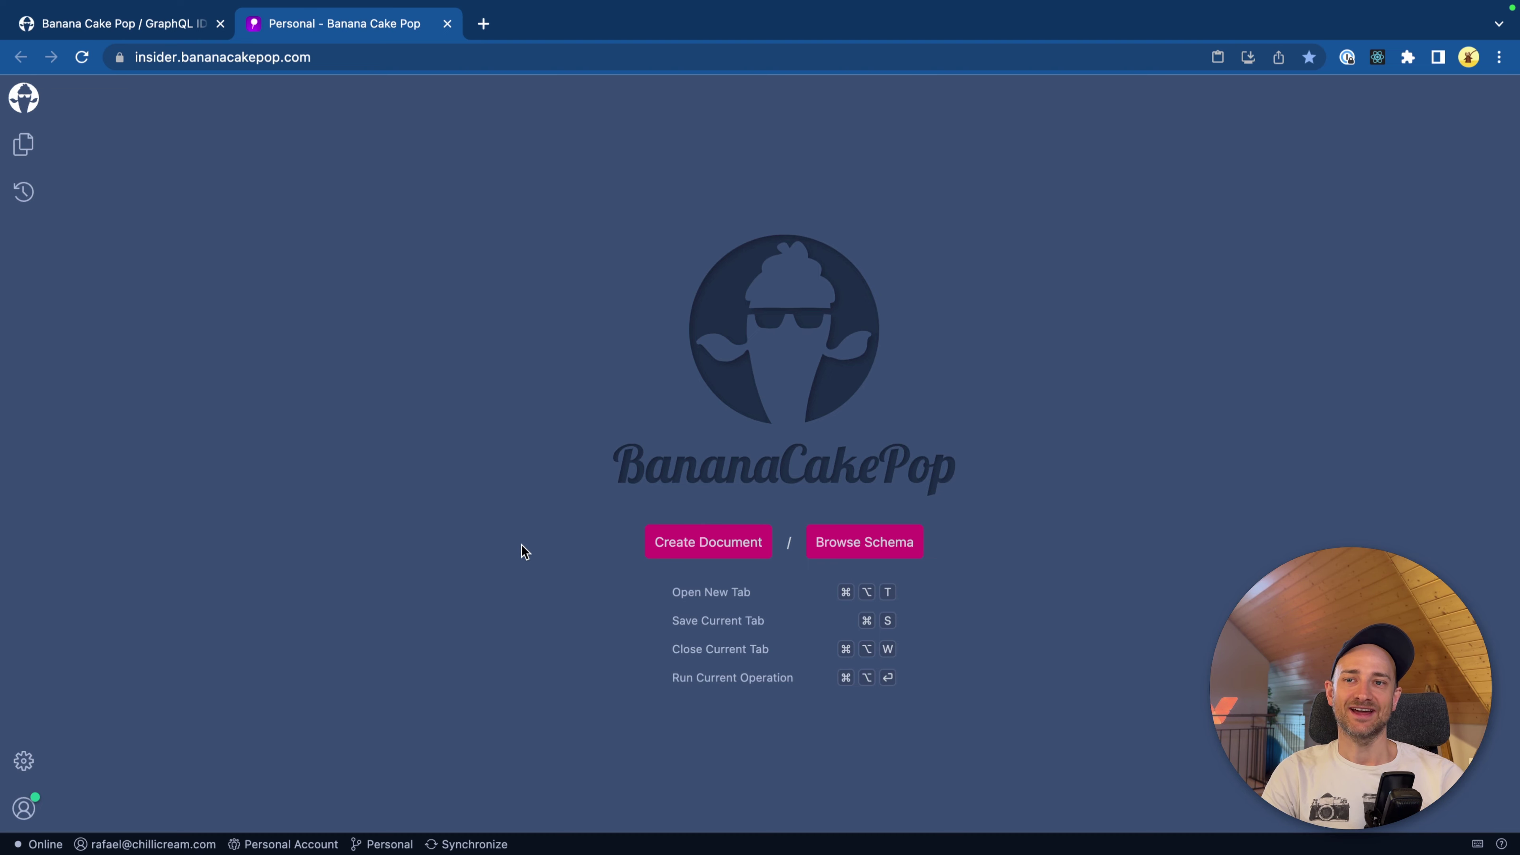
pyautogui.click(26, 155)
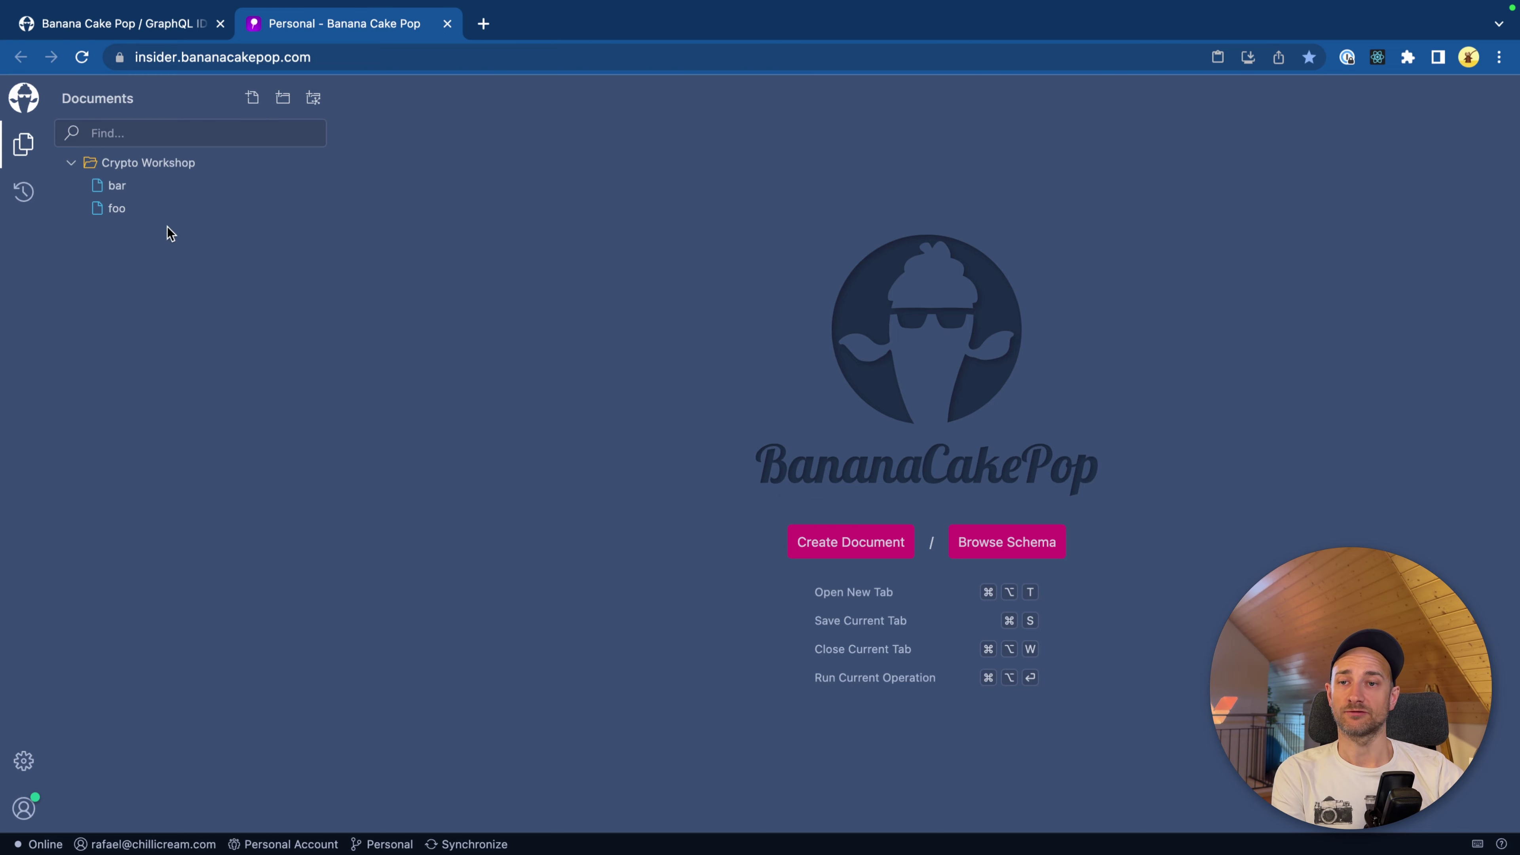
# Look at the authorization connection settings of the foo document and leave them unapplied.
pyautogui.rightClick(154, 217)
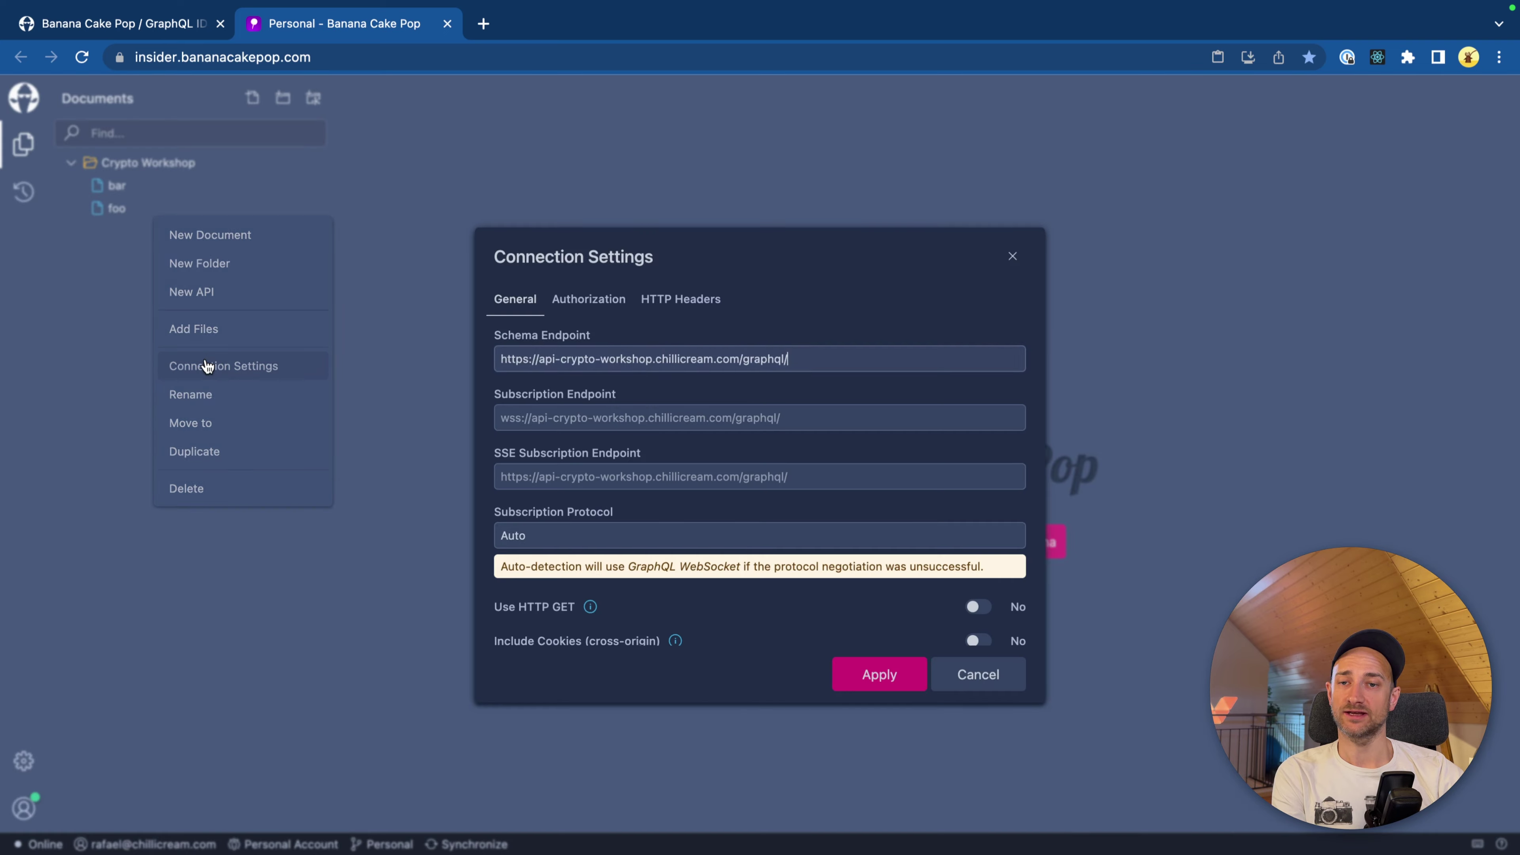
pyautogui.click(210, 366)
pyautogui.click(589, 299)
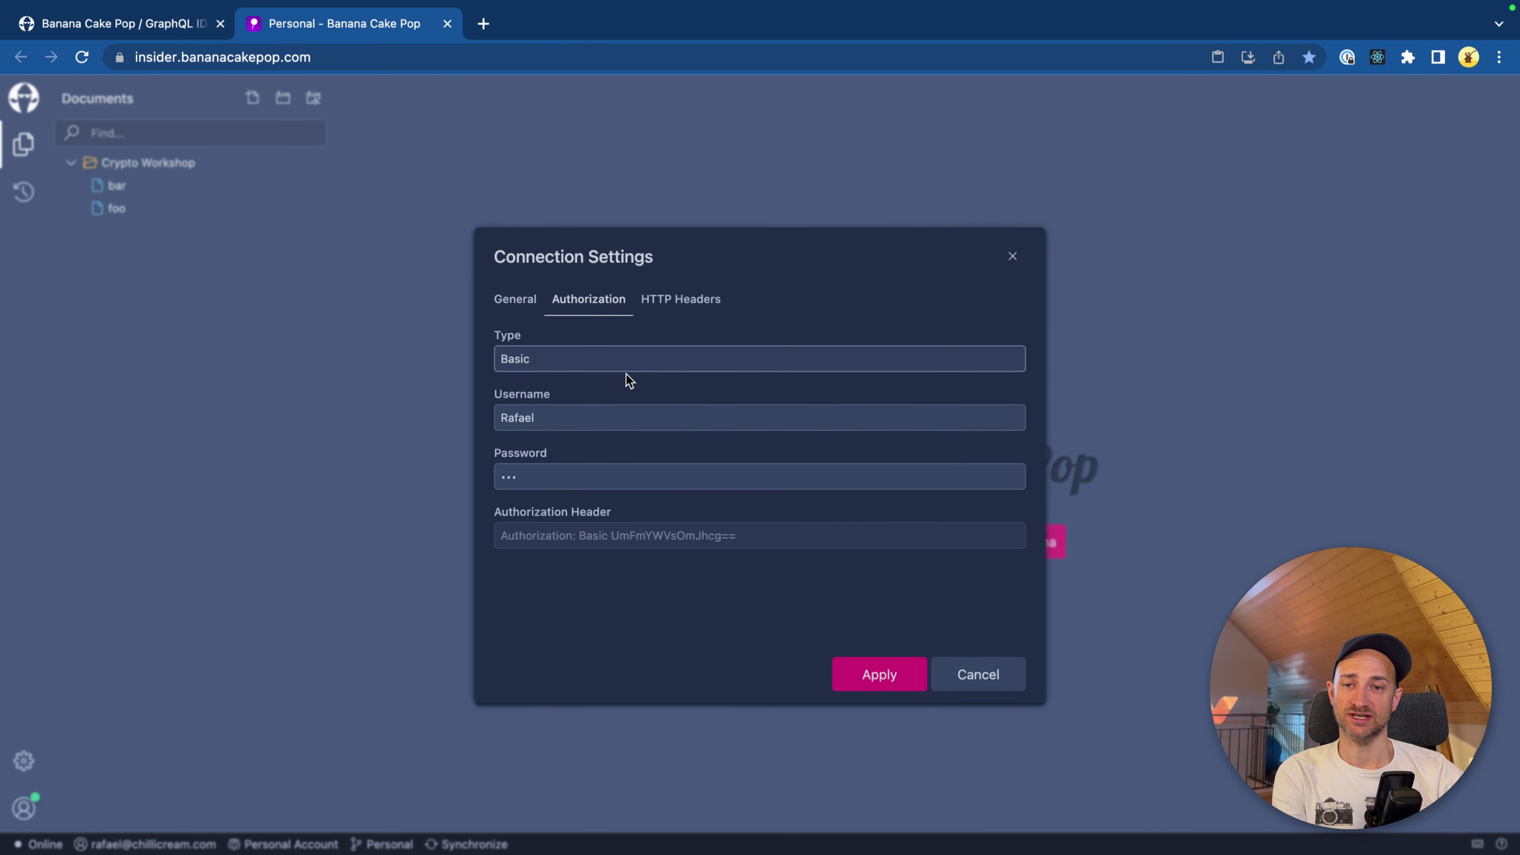
pyautogui.click(1006, 688)
# Look at the authorization connection settings of the bar document and close them.
pyautogui.rightClick(112, 185)
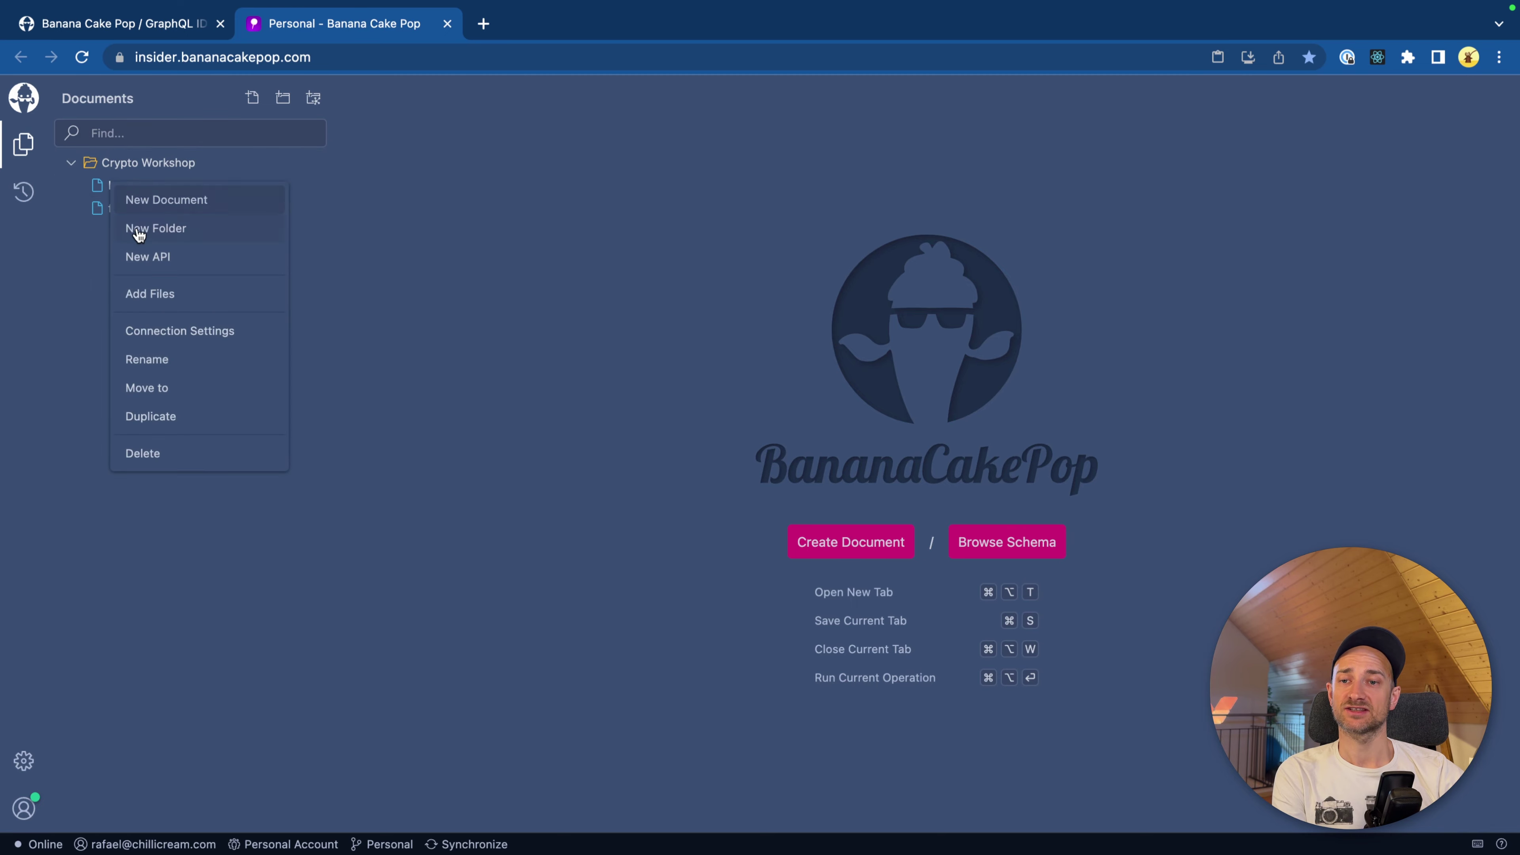
pyautogui.click(180, 330)
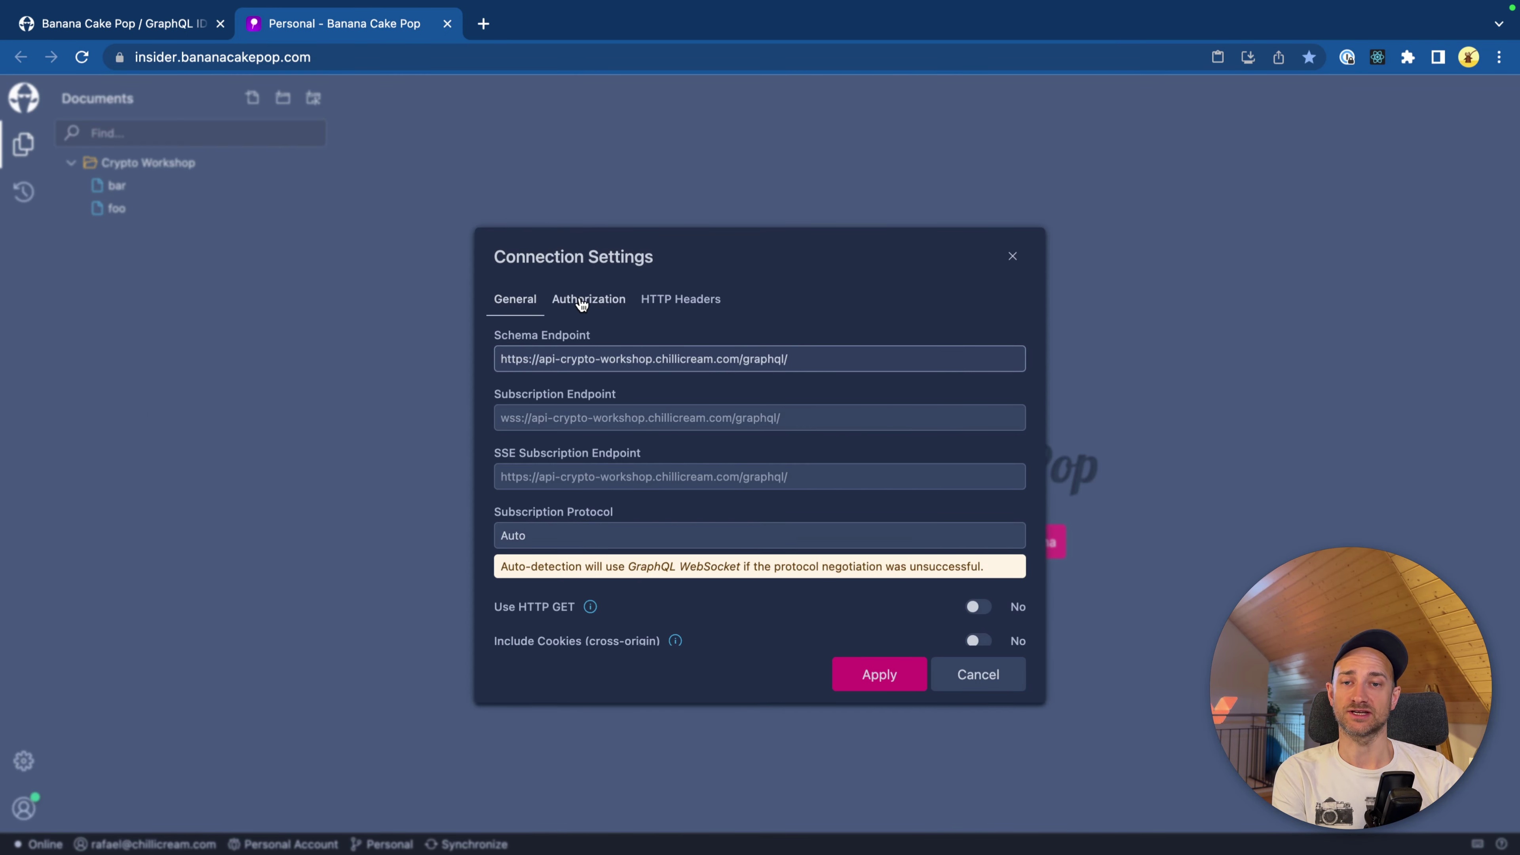
pyautogui.click(598, 308)
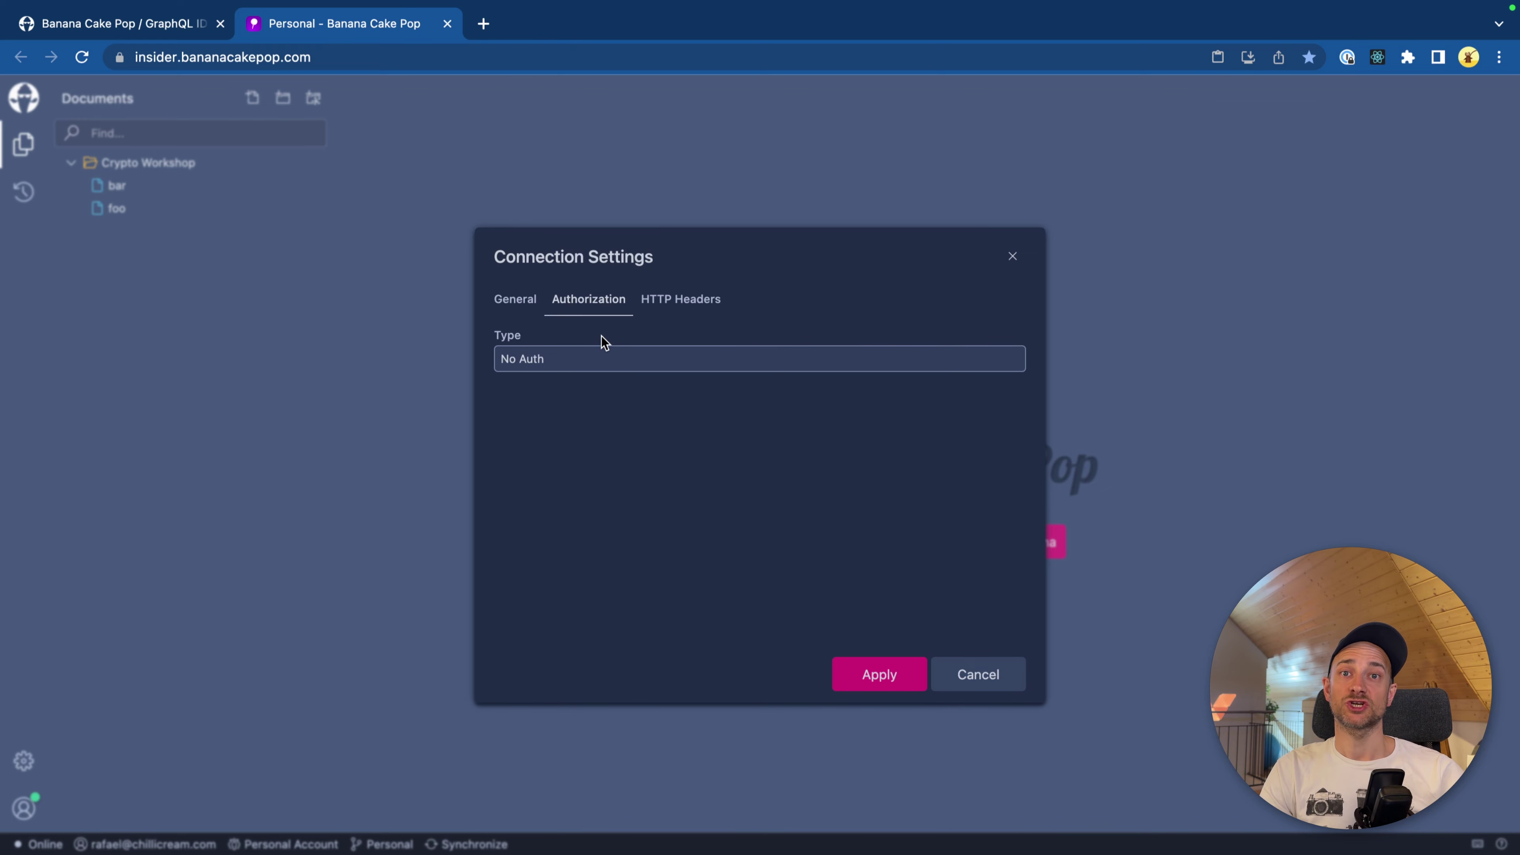
pyautogui.click(1056, 718)
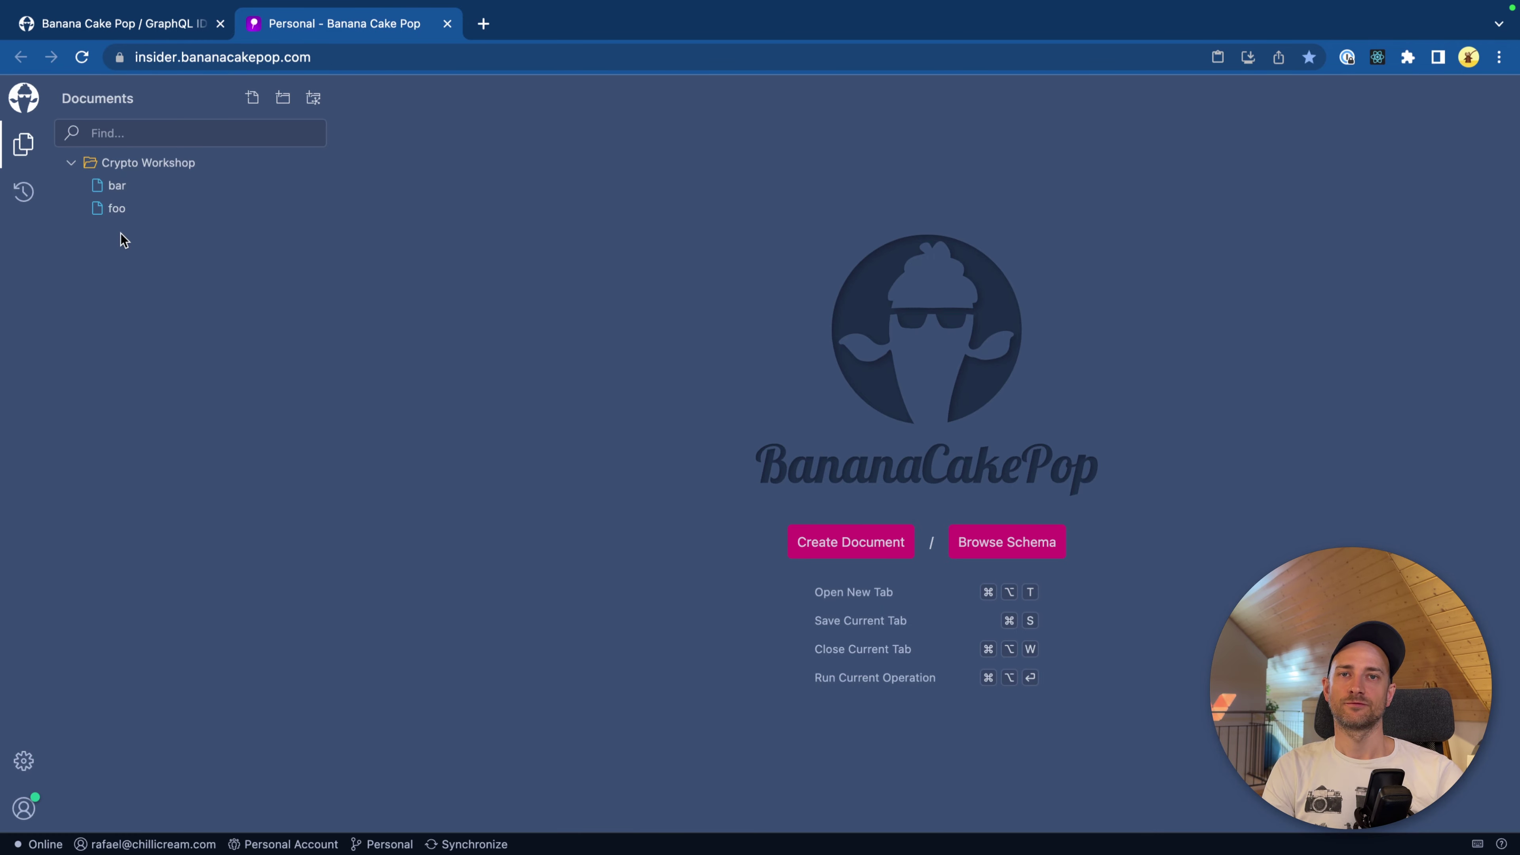
# Create a new API named foobar at the root of the documents.
pyautogui.rightClick(127, 238)
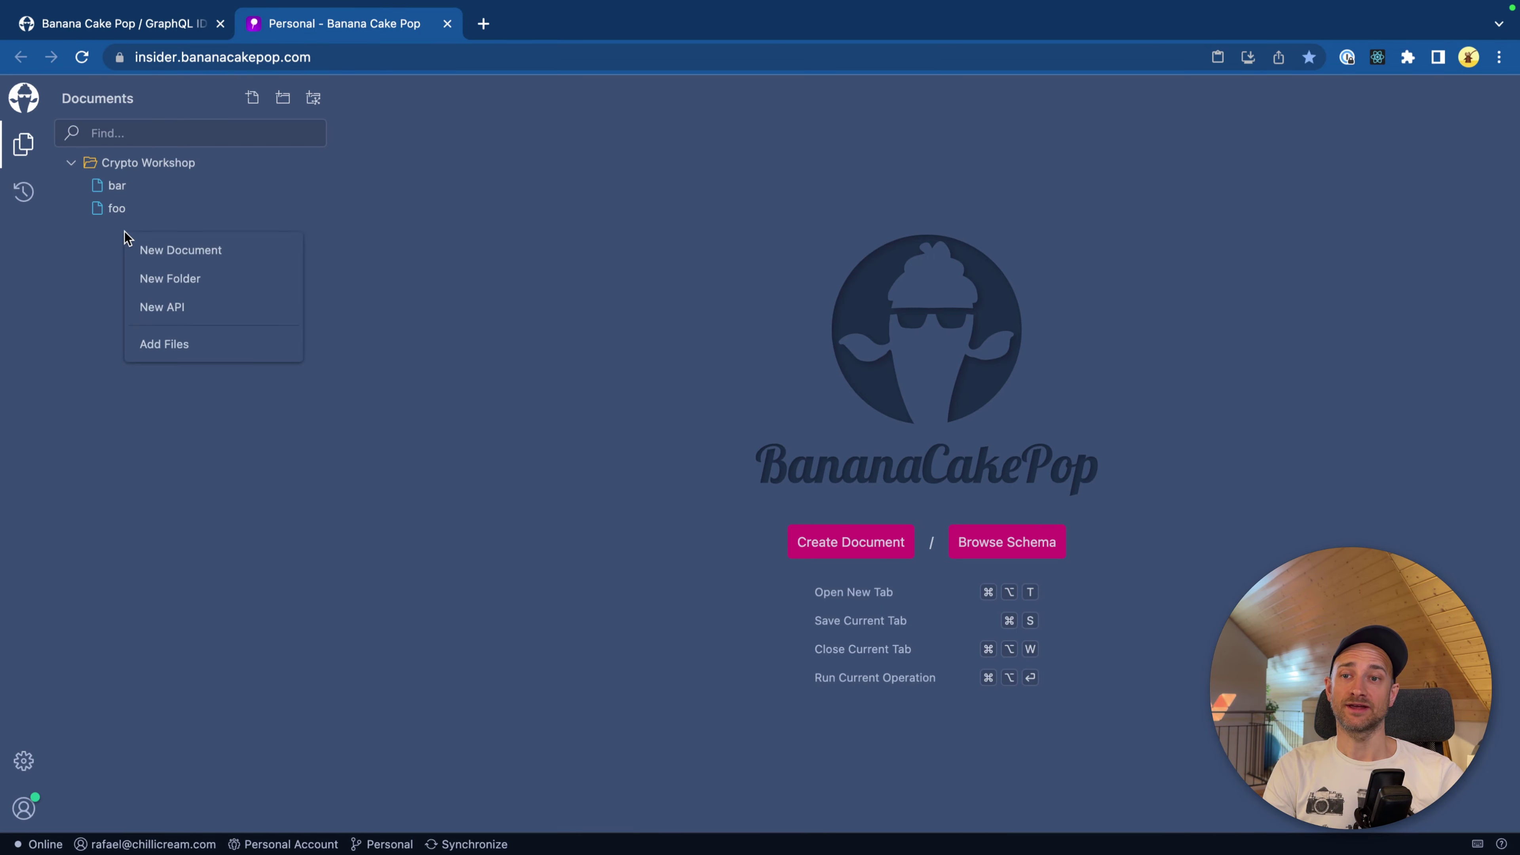
pyautogui.click(159, 306)
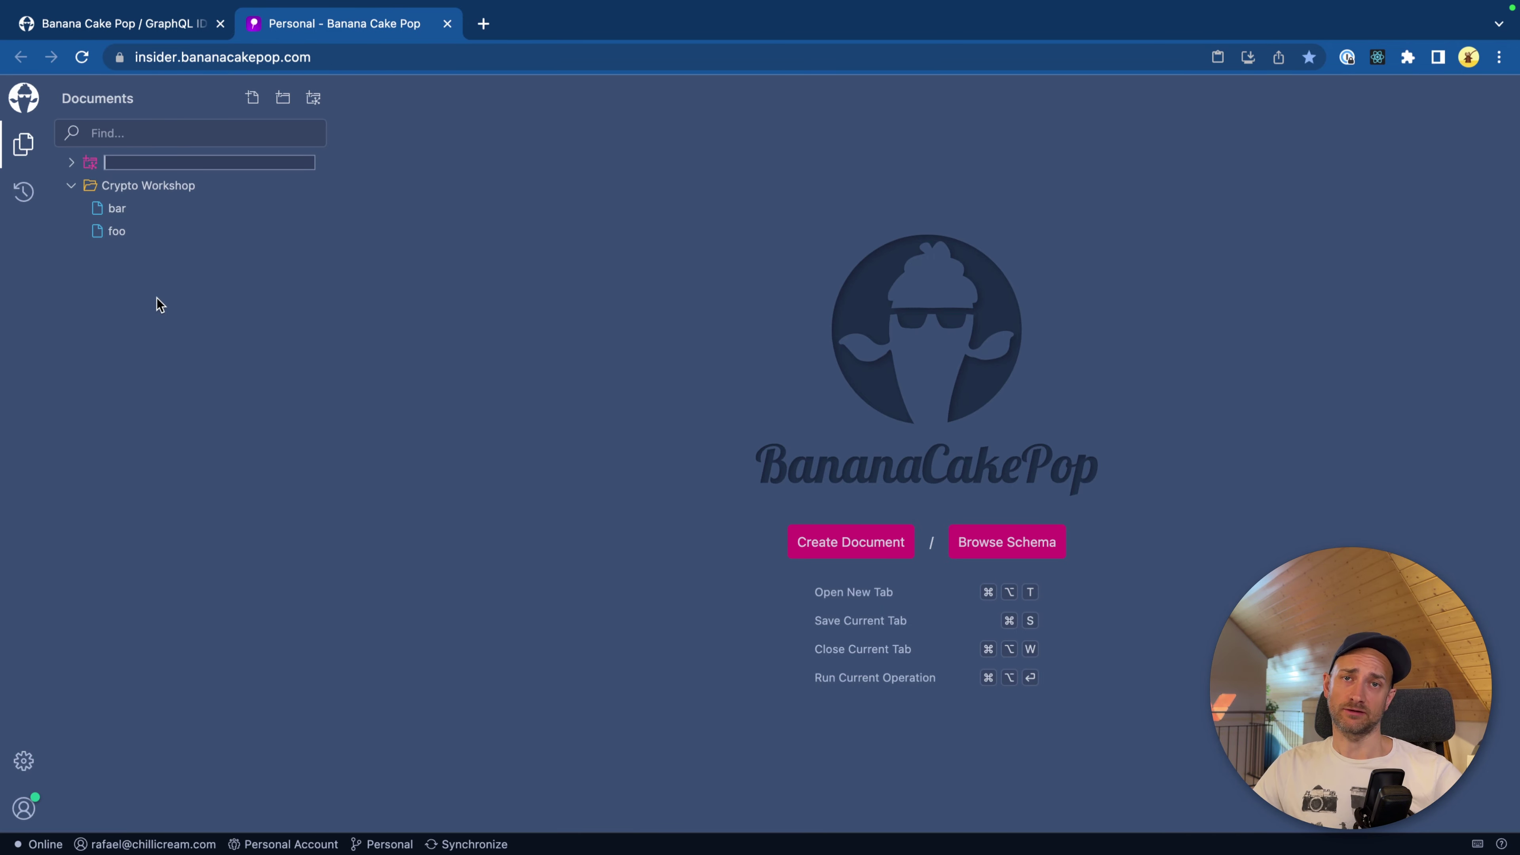
pyautogui.write('fooba')
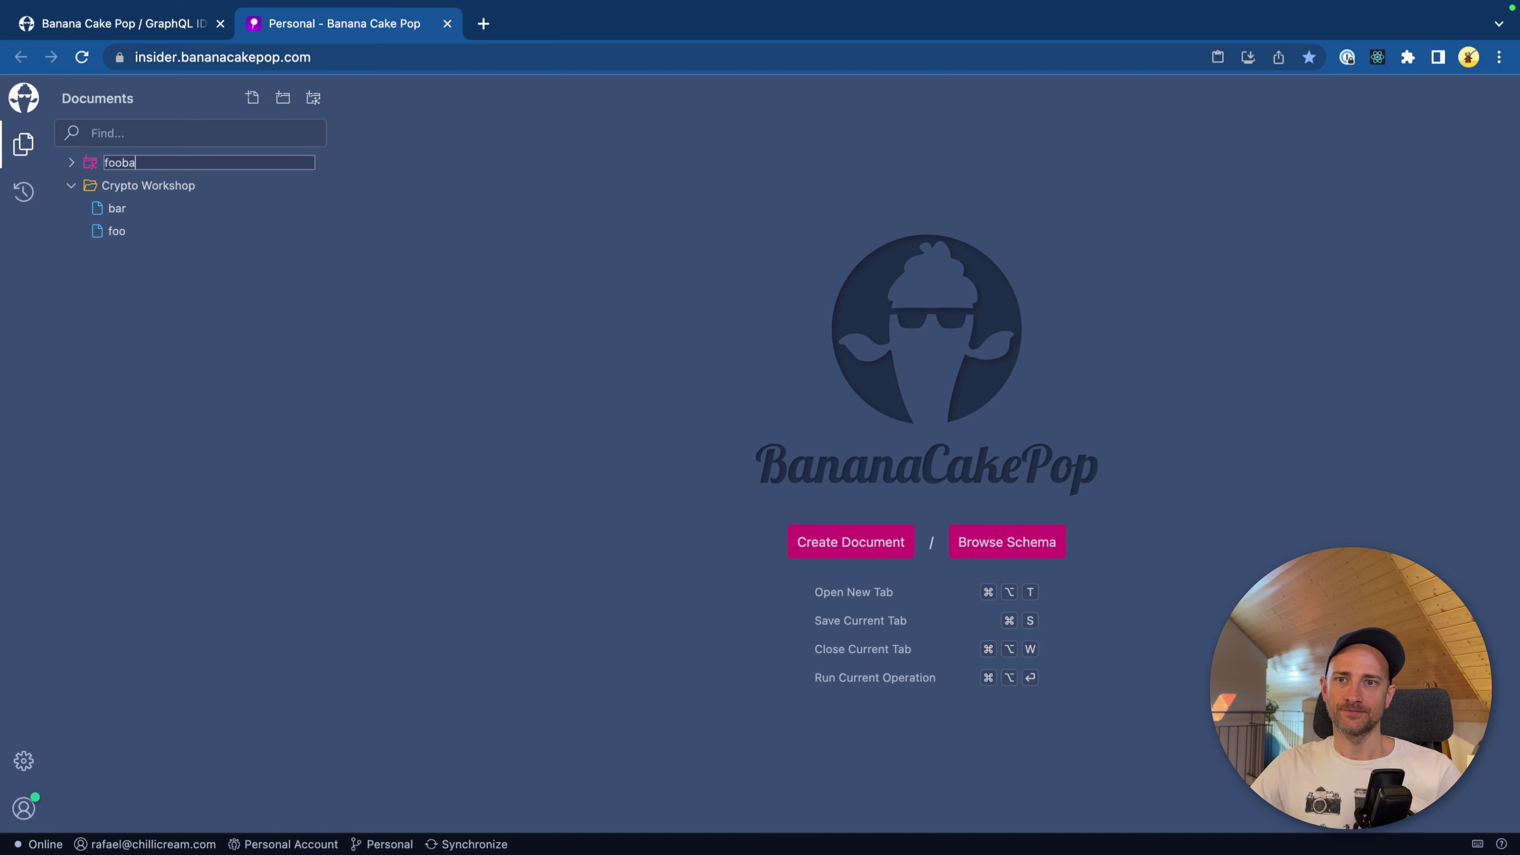
pyautogui.write('r')
pyautogui.press('Return')
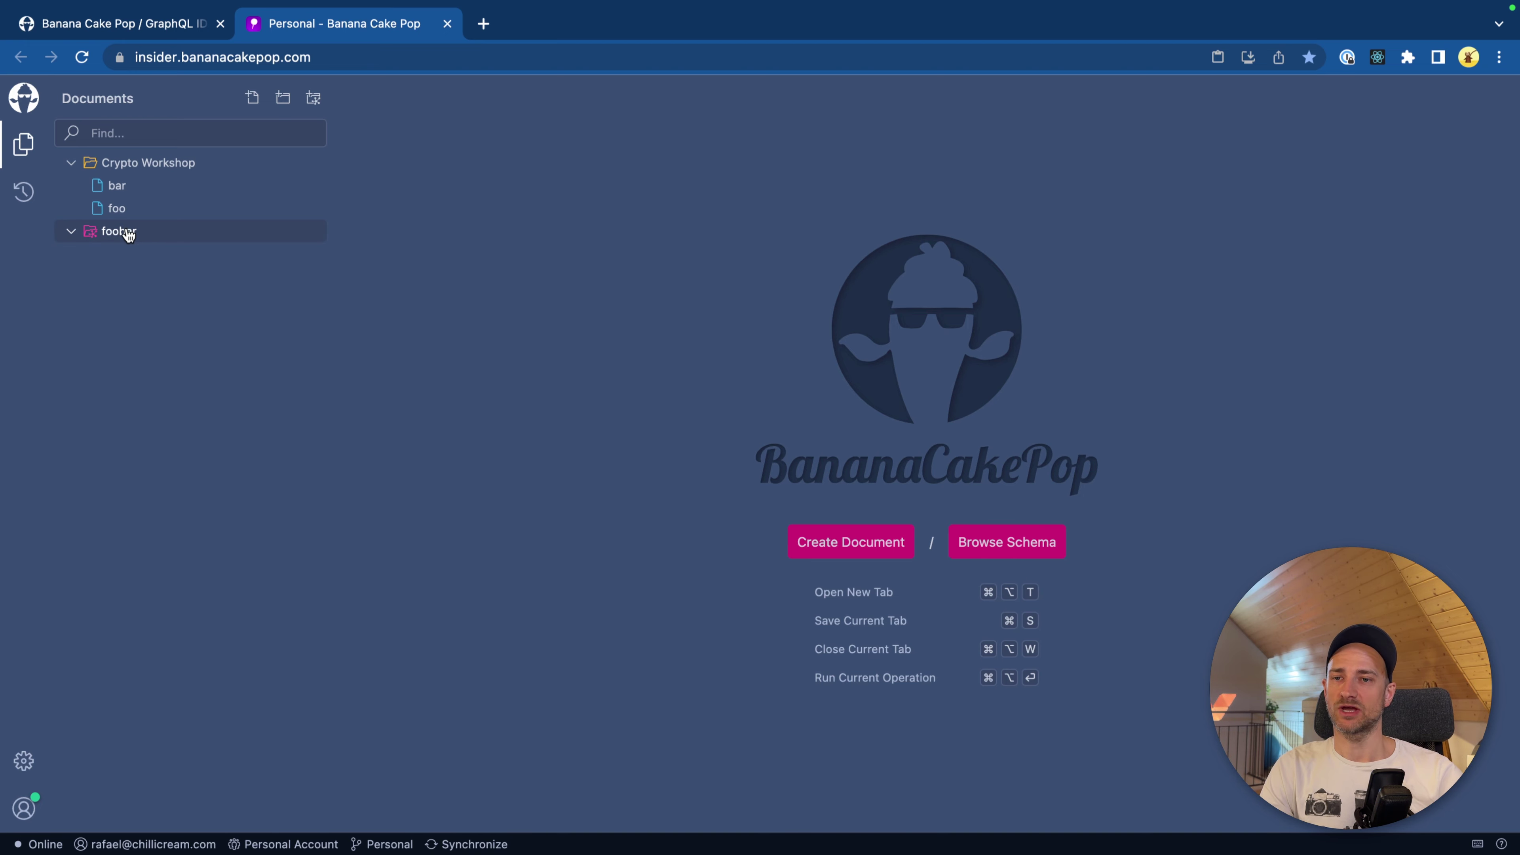
pyautogui.rightClick(129, 235)
pyautogui.click(198, 348)
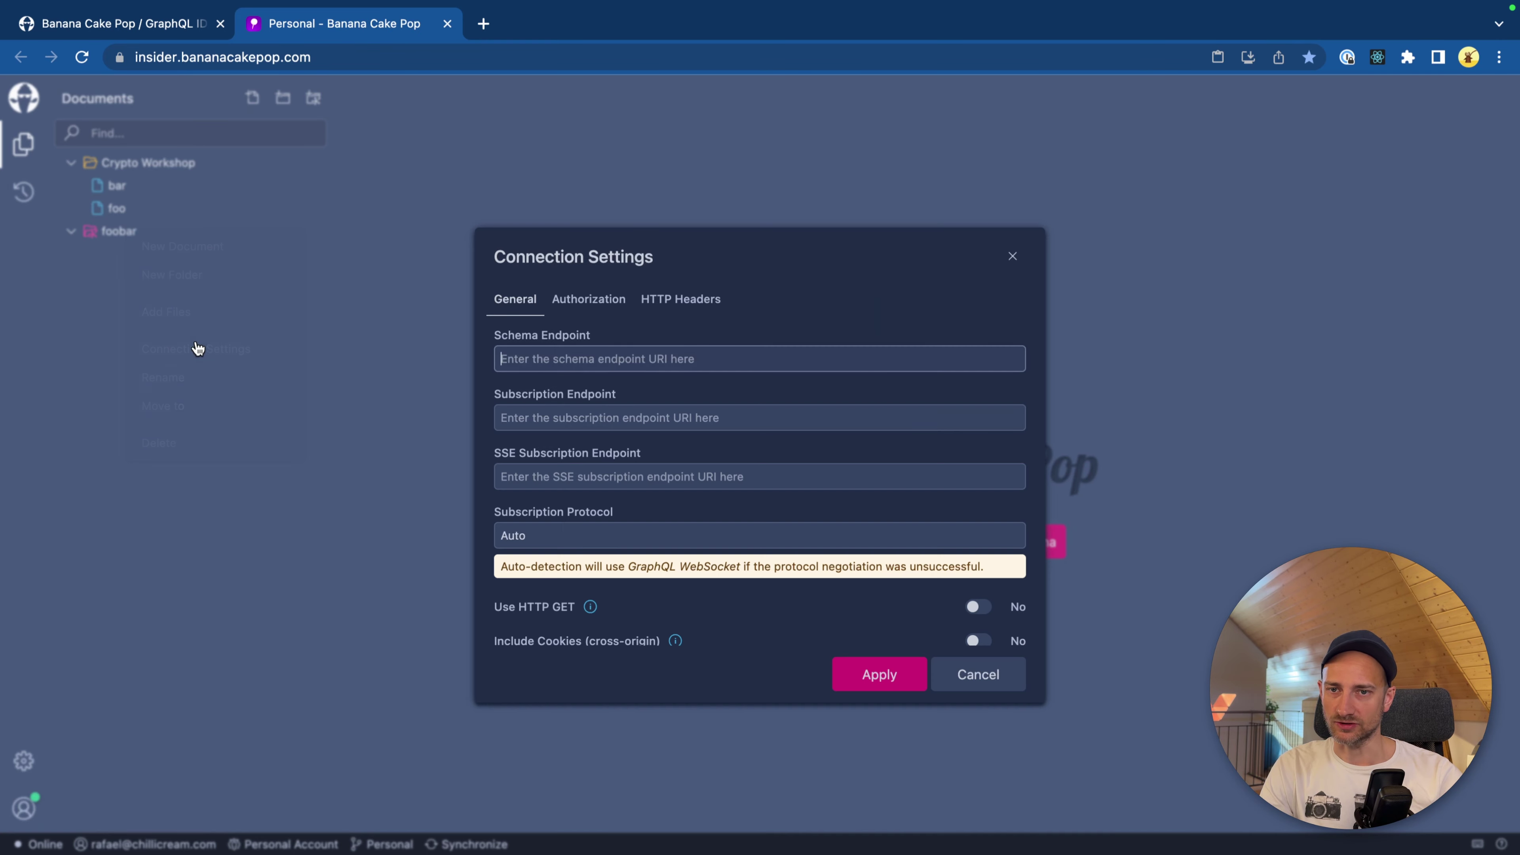
pyautogui.write('https://api.crypto-workshop.chillicream.com/graphql')
pyautogui.click(609, 299)
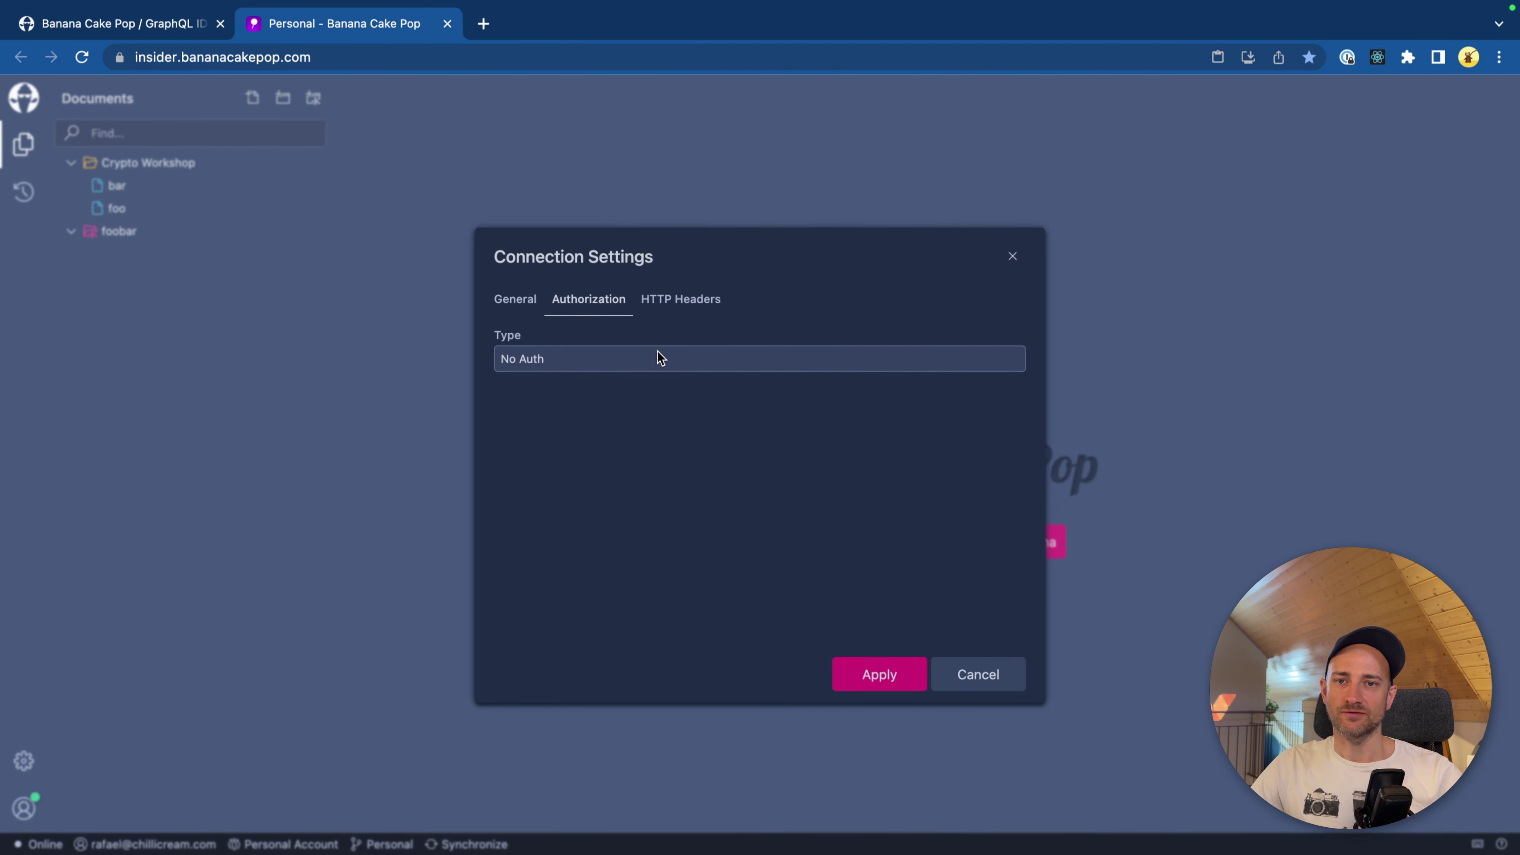
pyautogui.click(560, 361)
pyautogui.click(599, 376)
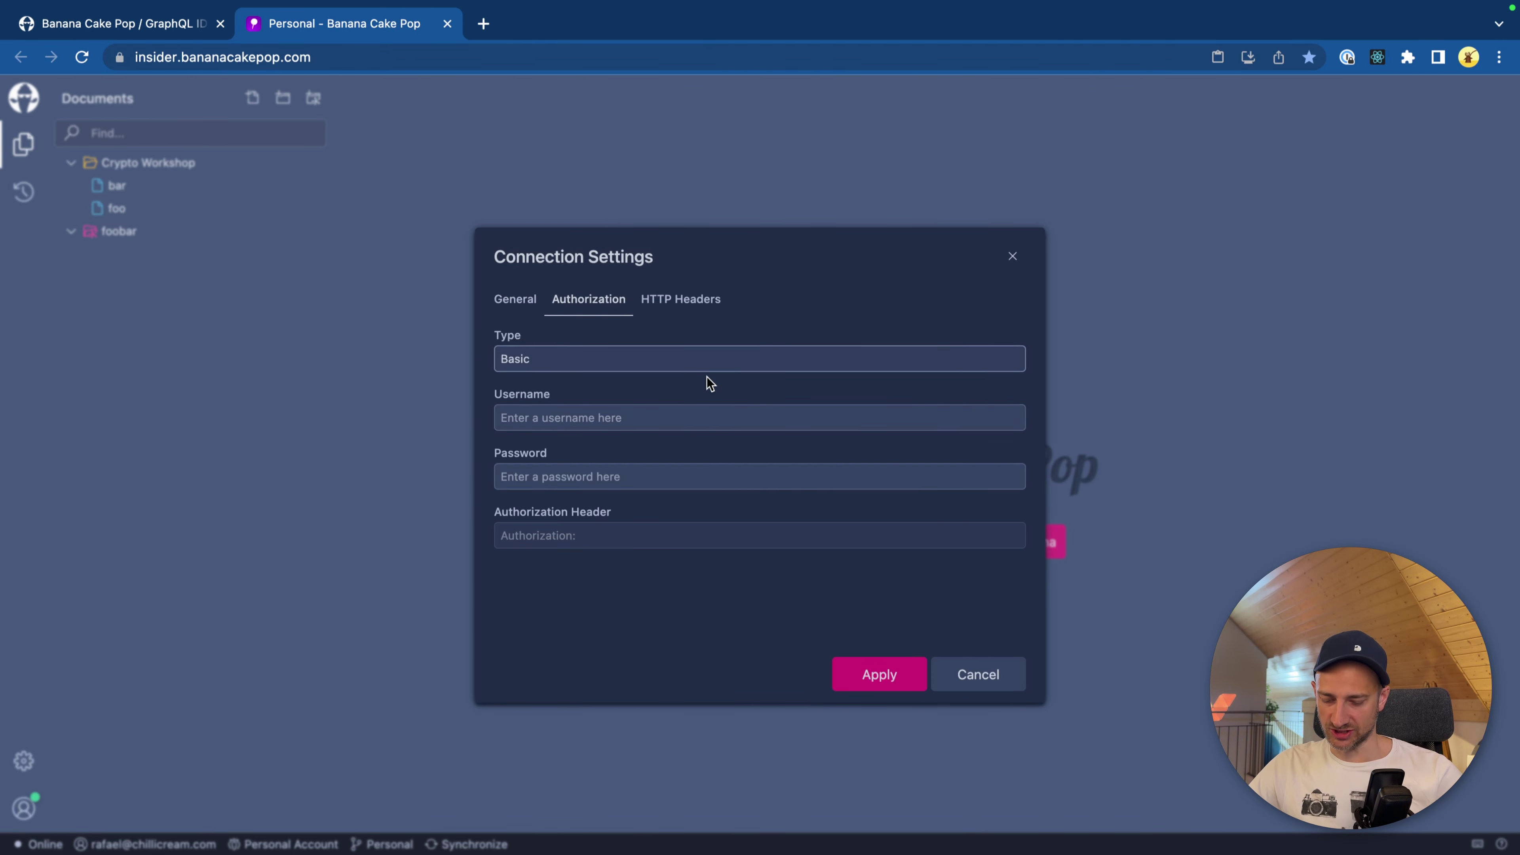
pyautogui.click(876, 675)
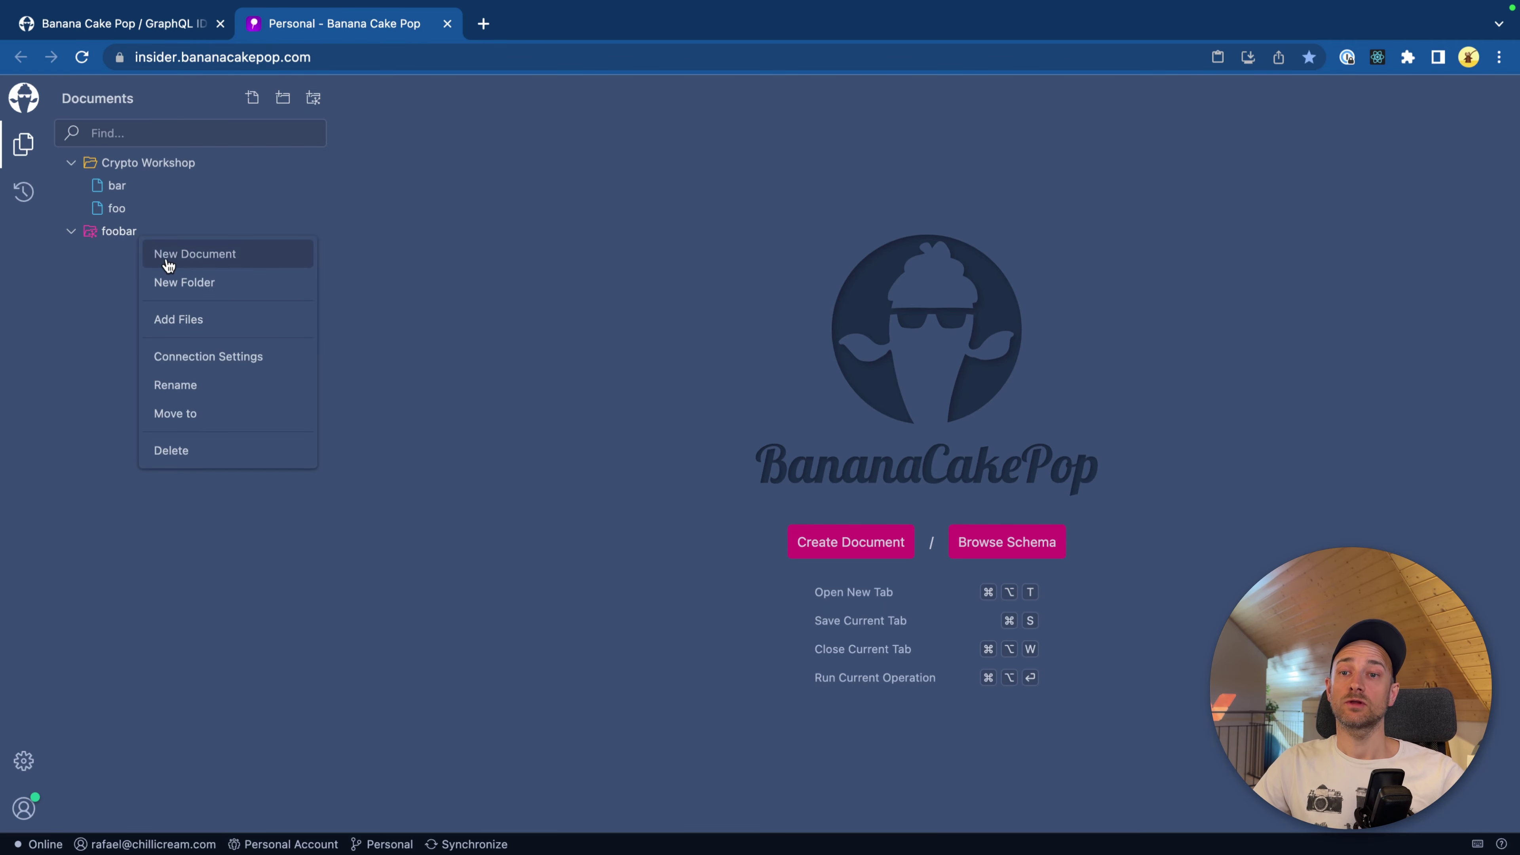
# Create a new document named first inside the foobar API.
pyautogui.click(170, 259)
pyautogui.write('f')
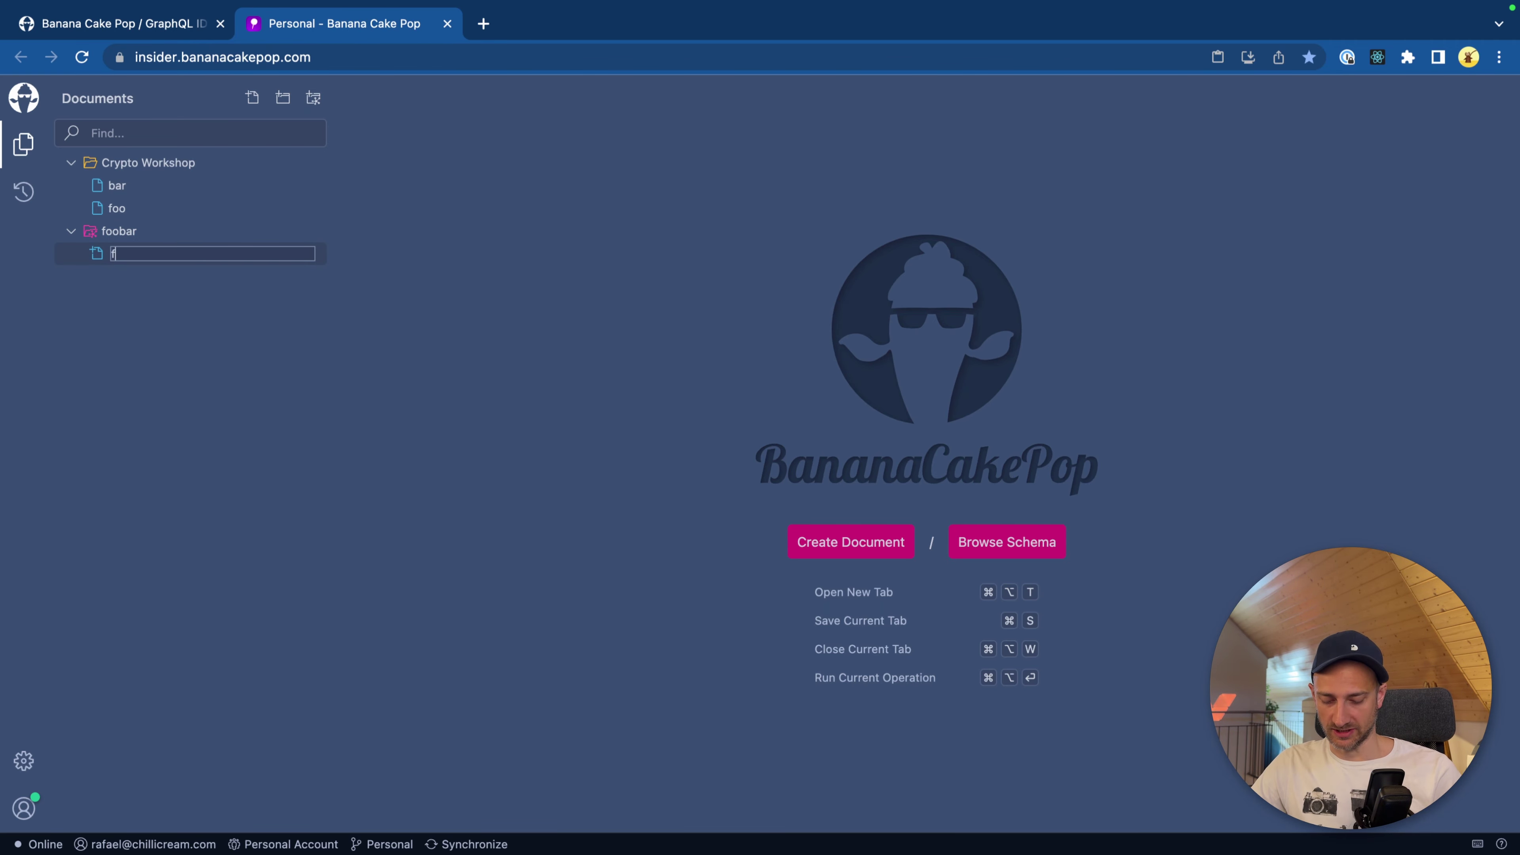
pyautogui.write('irst')
pyautogui.press('Return')
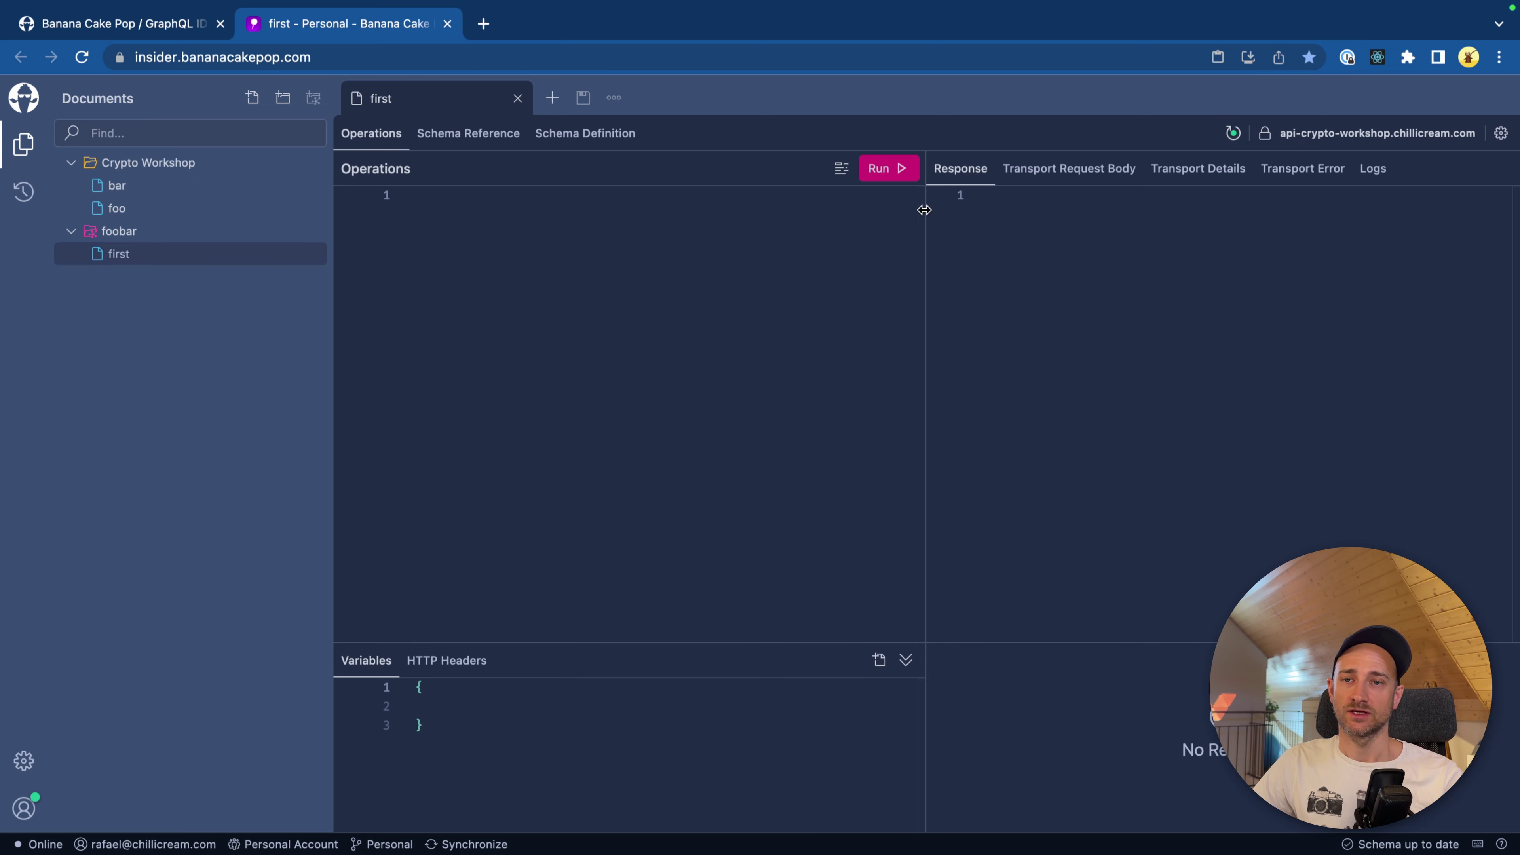
# Write the query { me { name } } in the first document and run it.
pyautogui.click(626, 277)
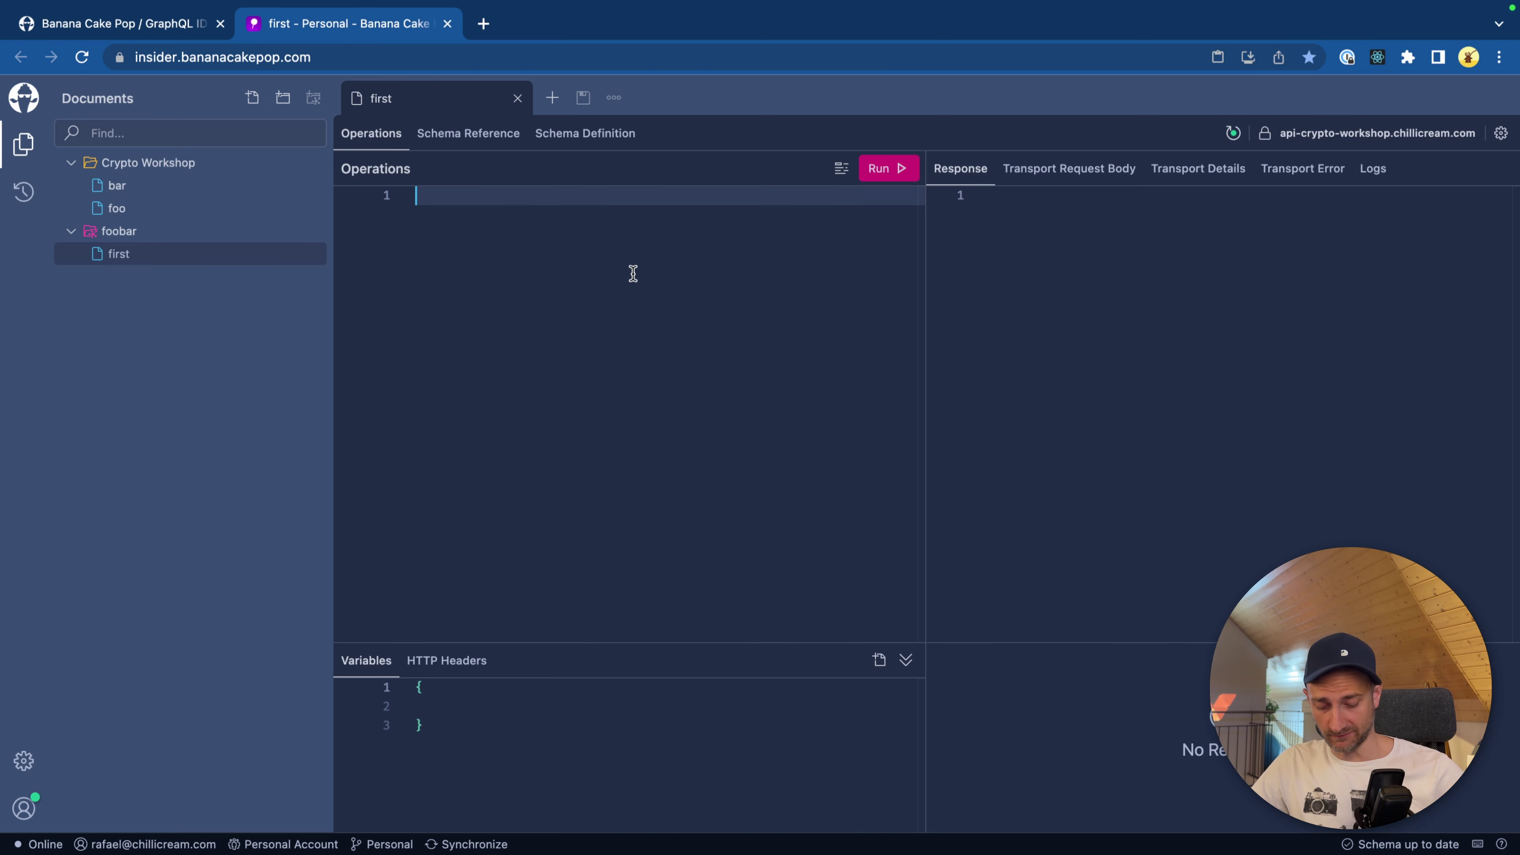
pyautogui.write('{')
pyautogui.press('Return')
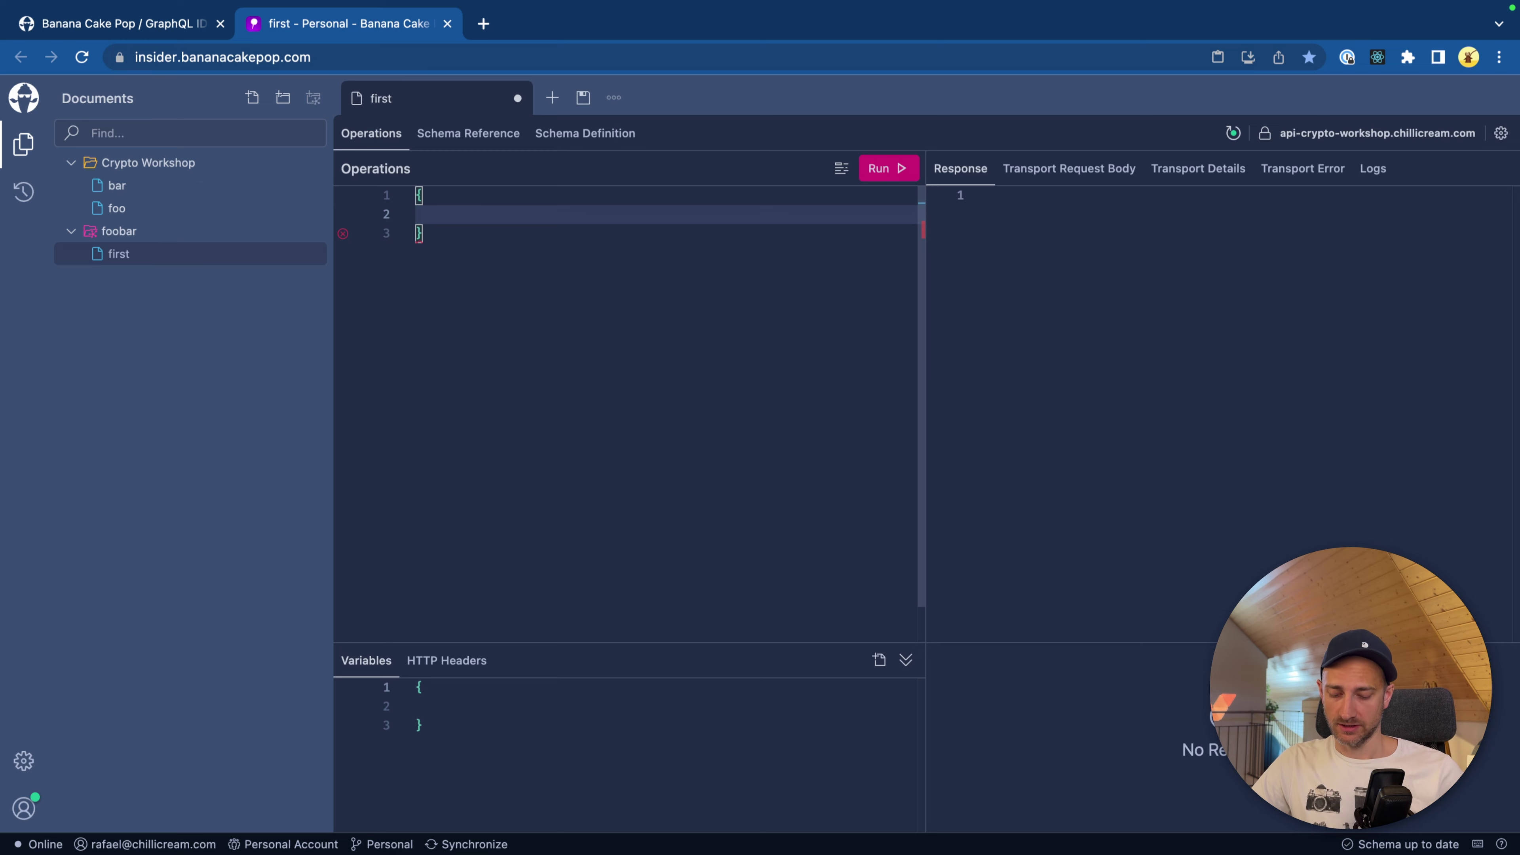
pyautogui.write('me {')
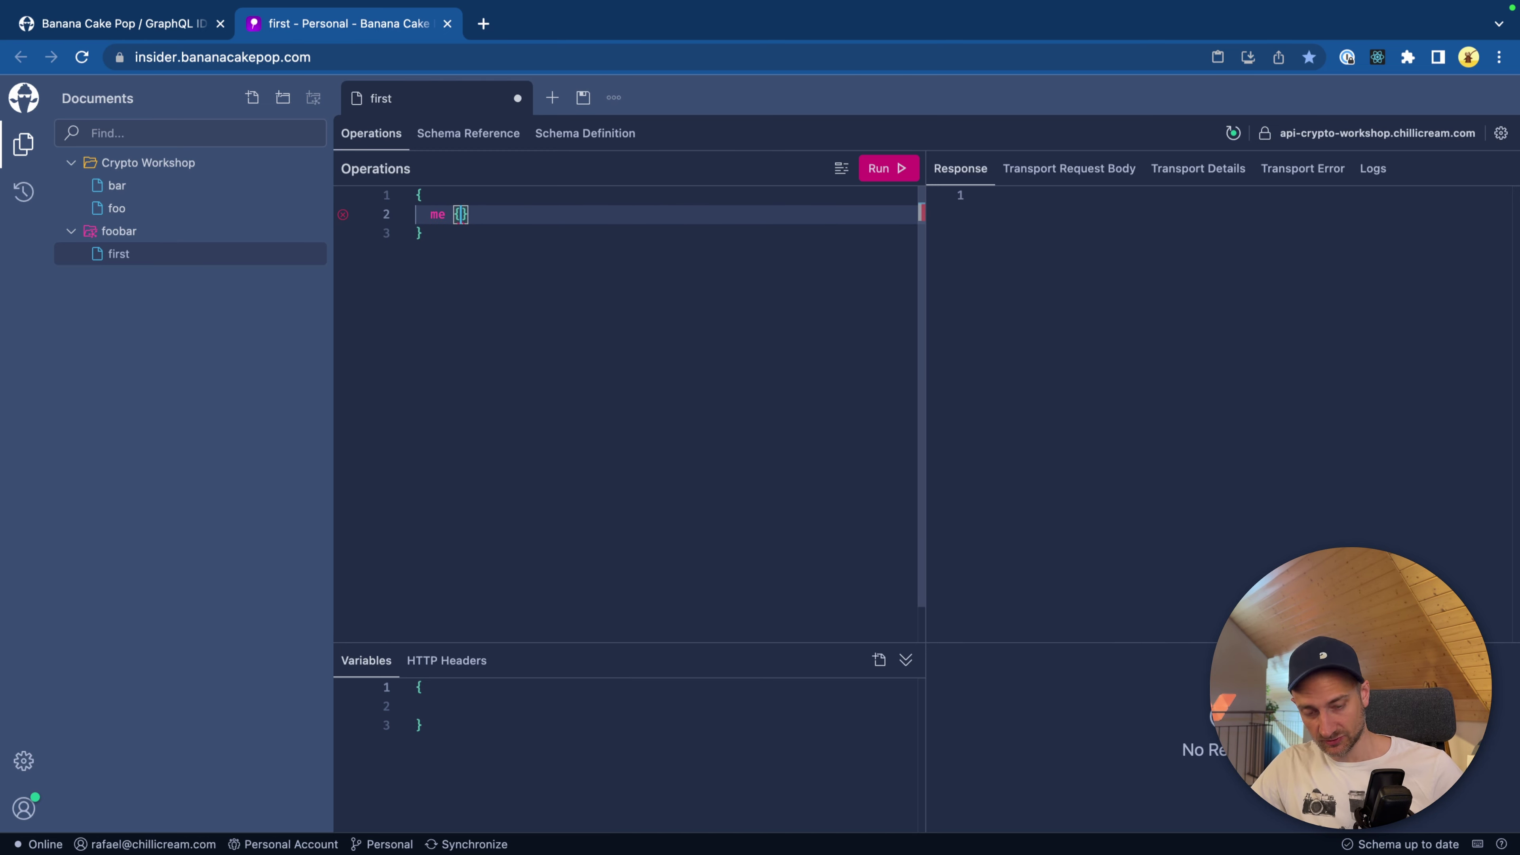
pyautogui.press('Return')
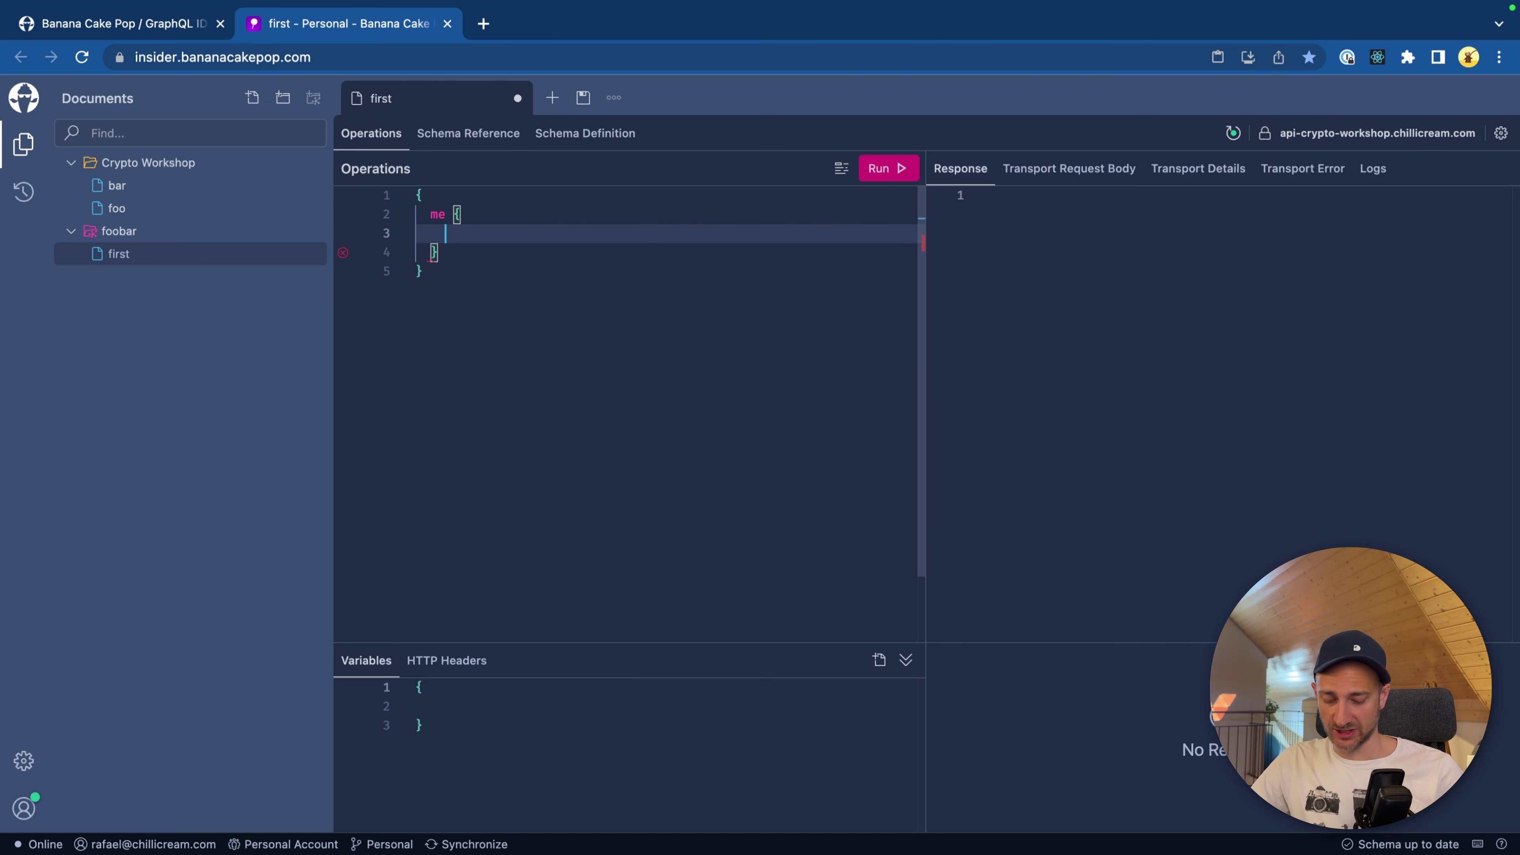
pyautogui.write('name')
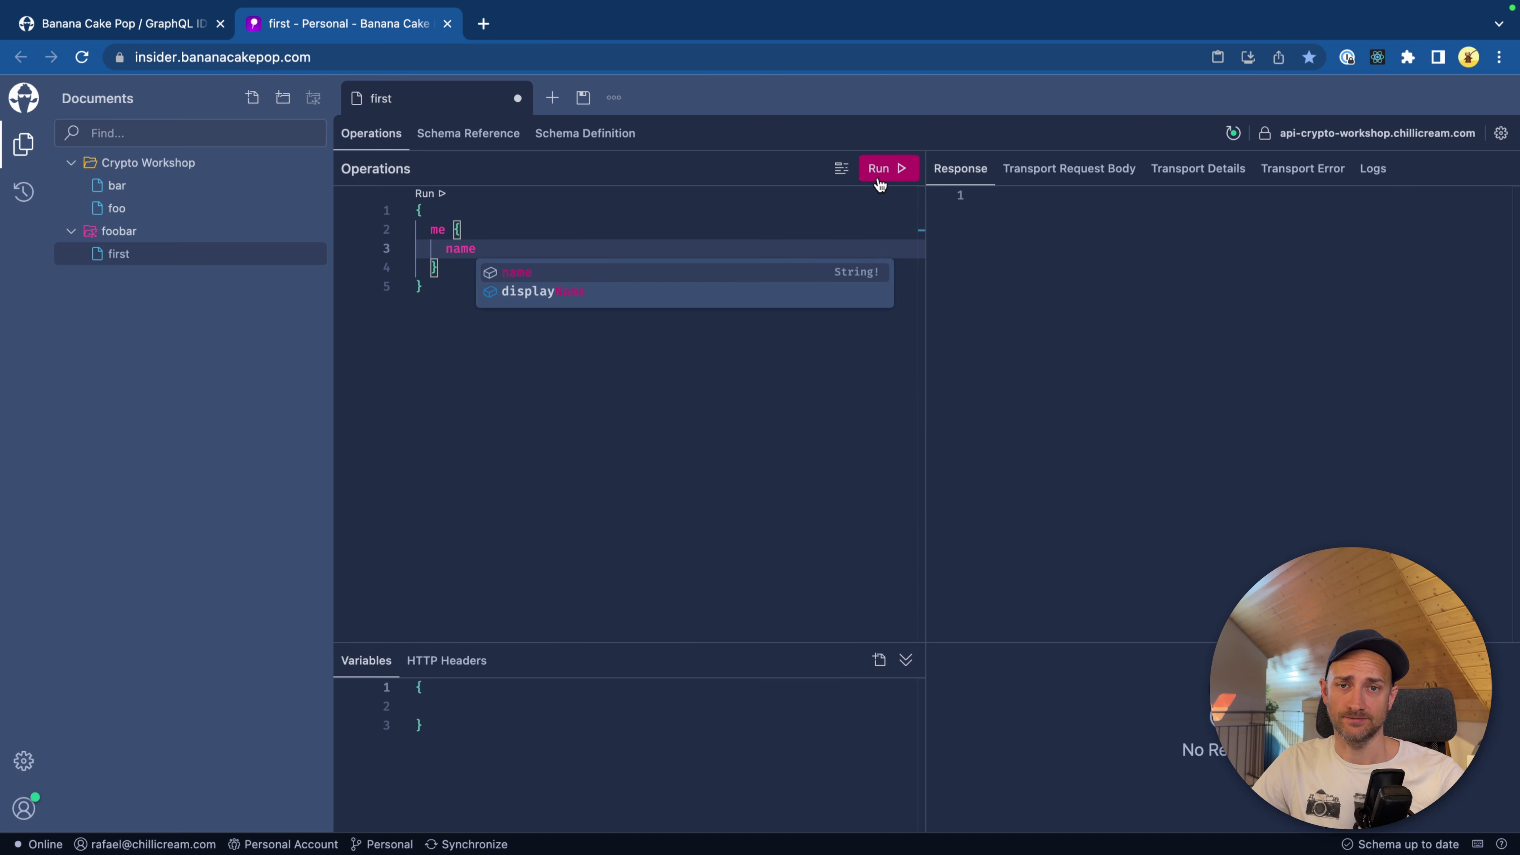
pyautogui.click(882, 175)
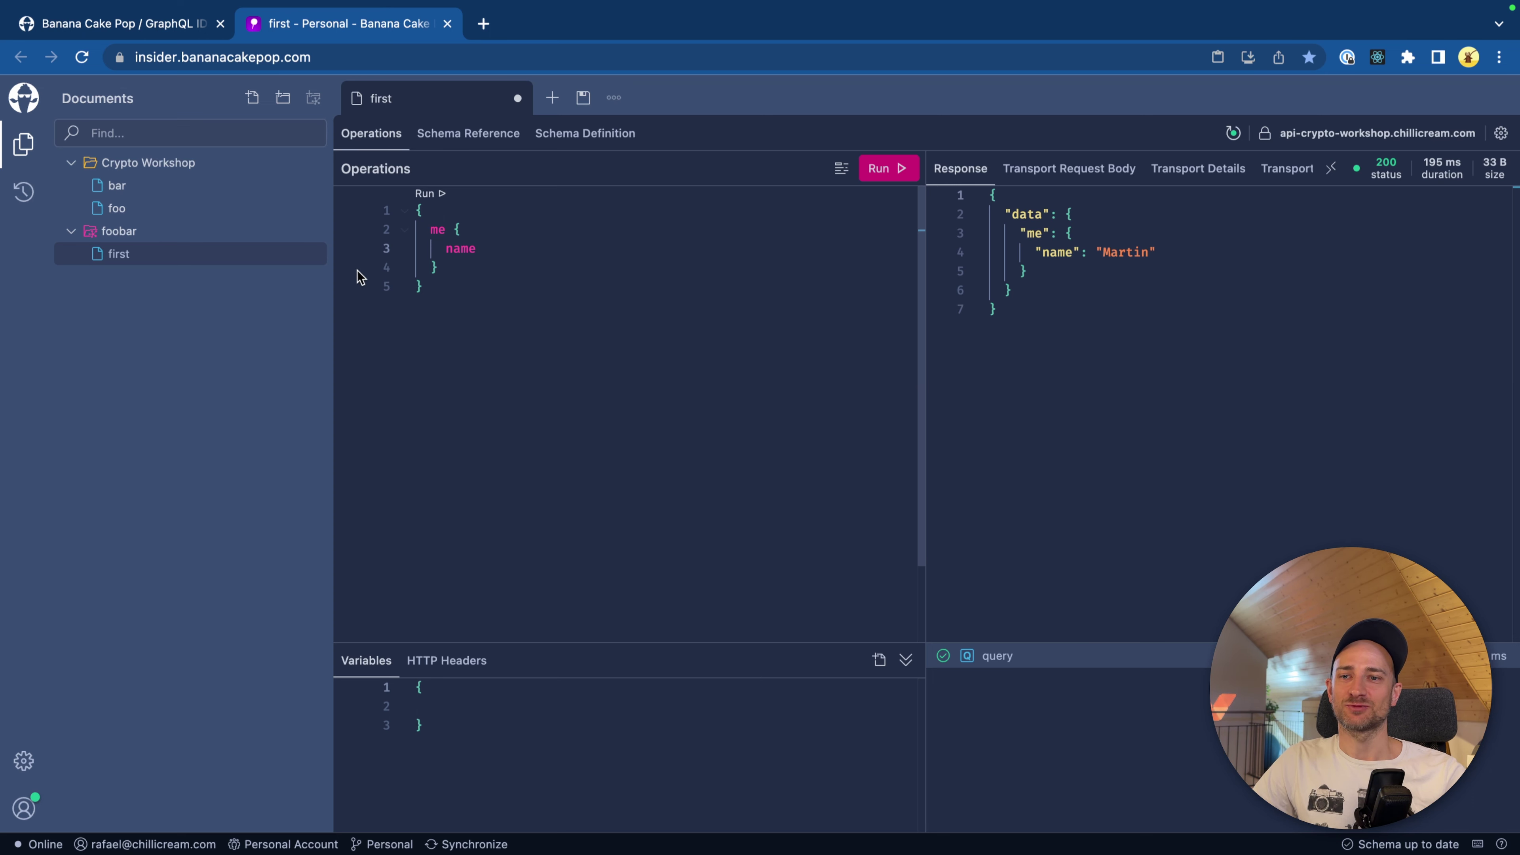
# Check which authorization type the bar document uses and leave its connection settings unapplied.
pyautogui.rightClick(207, 187)
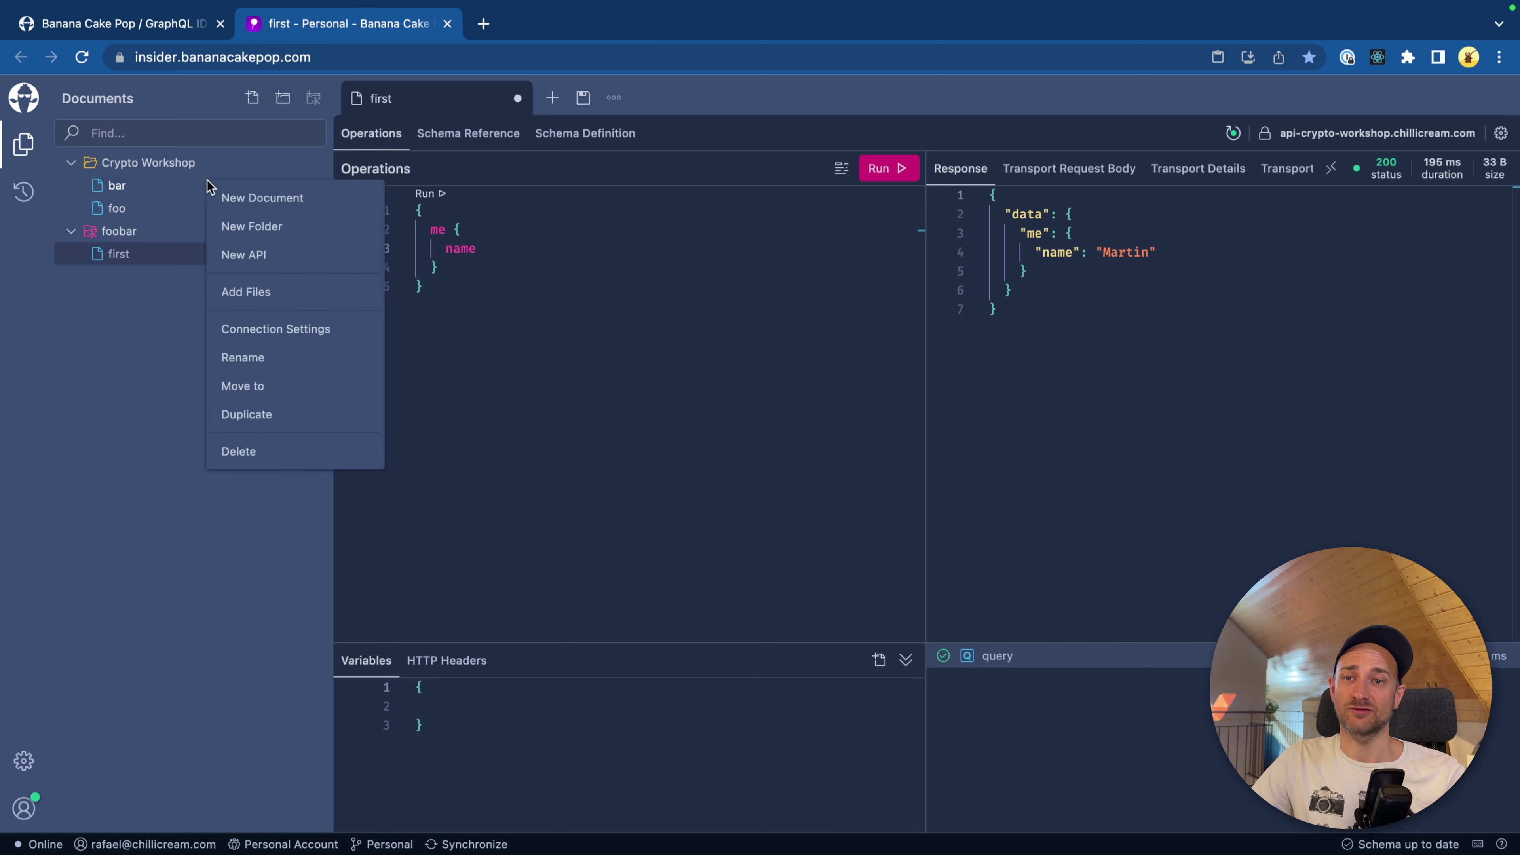
pyautogui.click(269, 330)
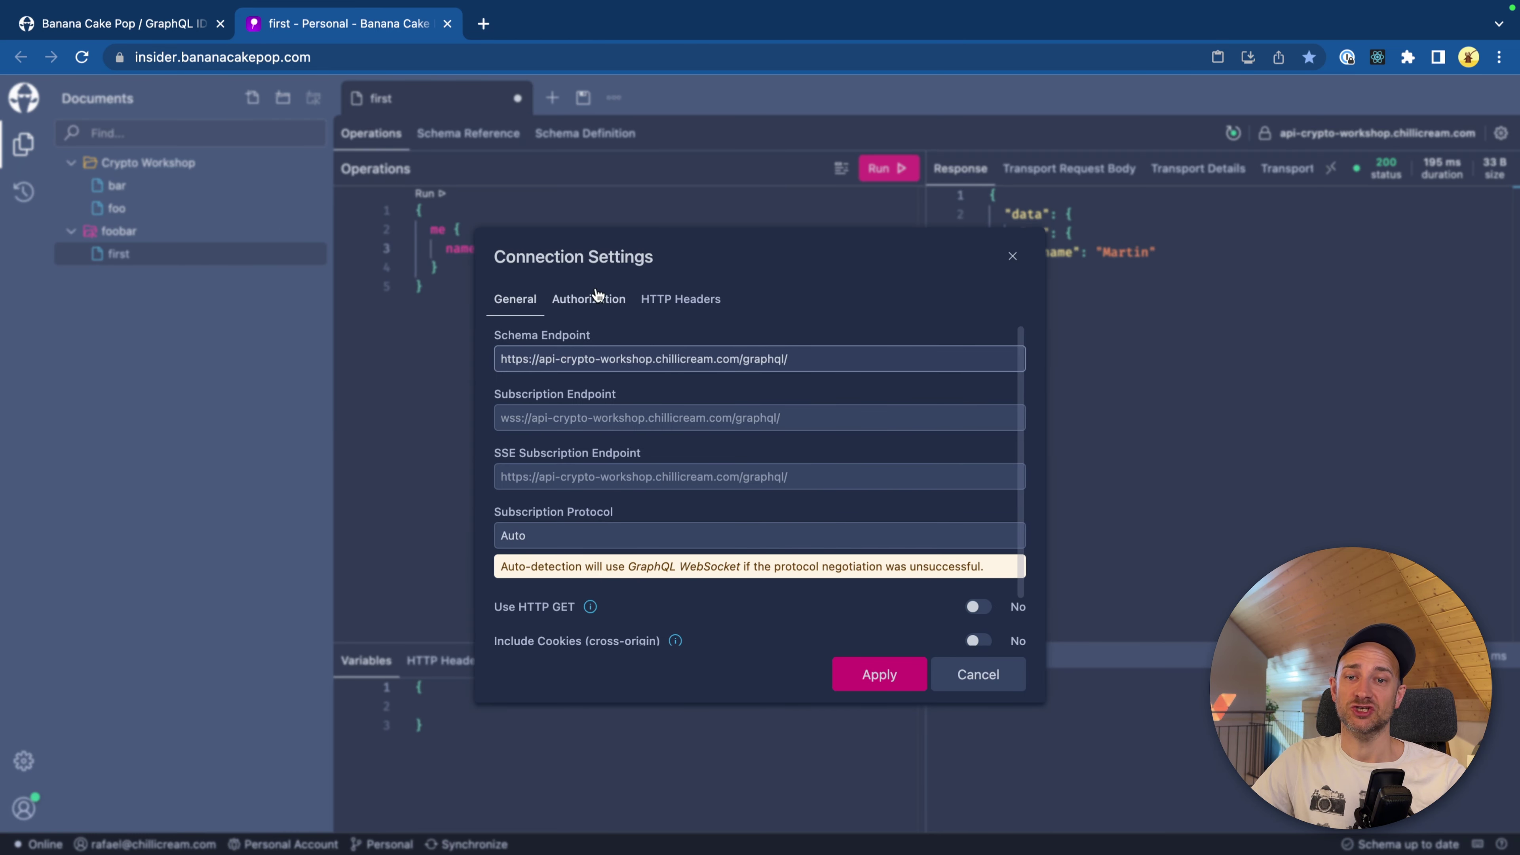
pyautogui.click(602, 306)
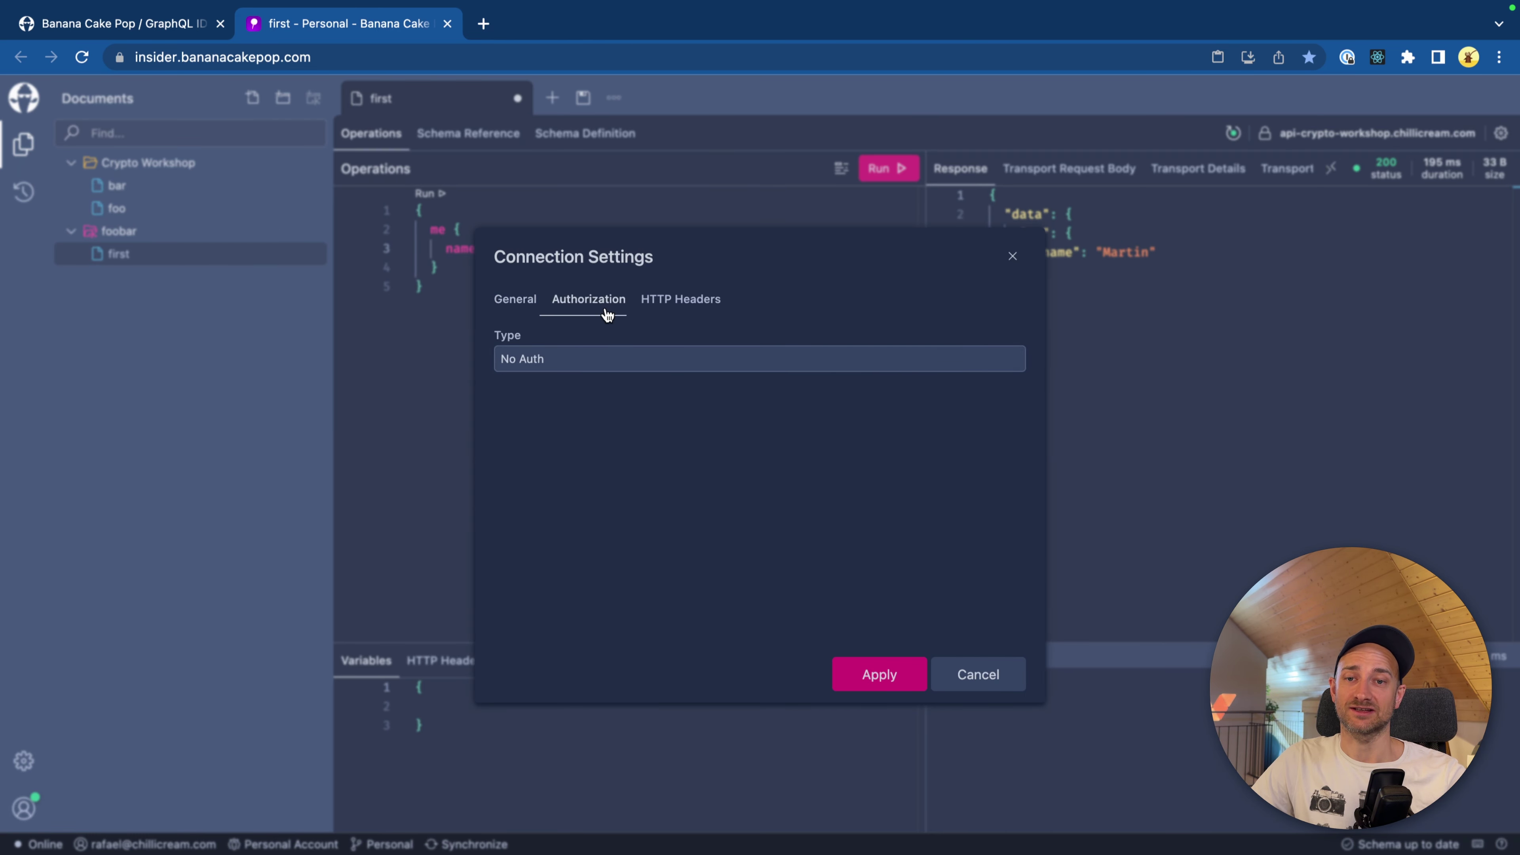
pyautogui.click(1001, 674)
# Run the query in the bar document and move that document into the foobar API.
pyautogui.click(255, 195)
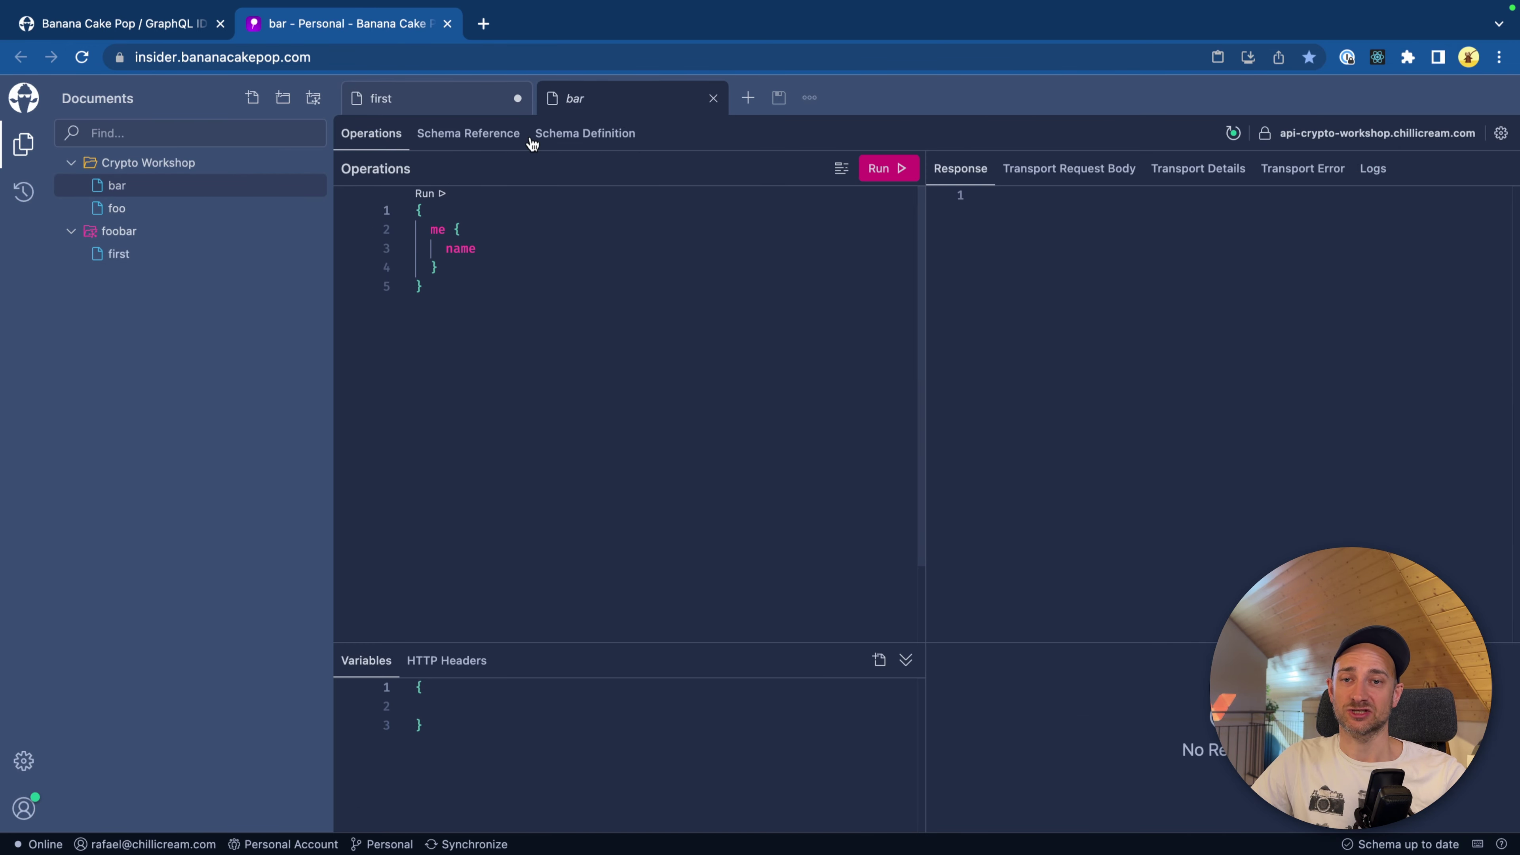
pyautogui.click(879, 171)
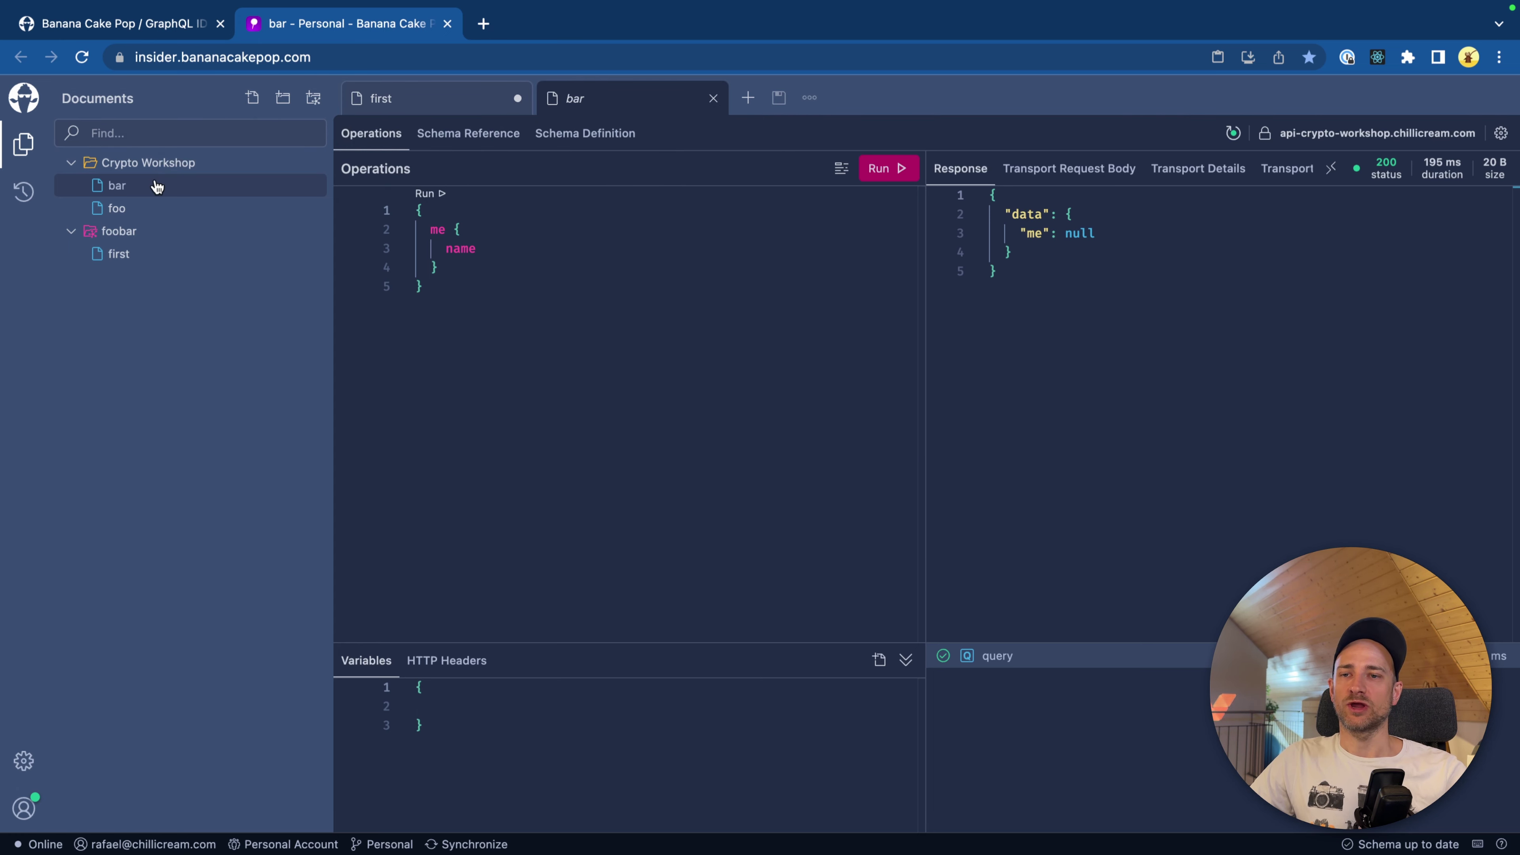
pyautogui.moveTo(157, 187); pyautogui.dragTo(138, 238)
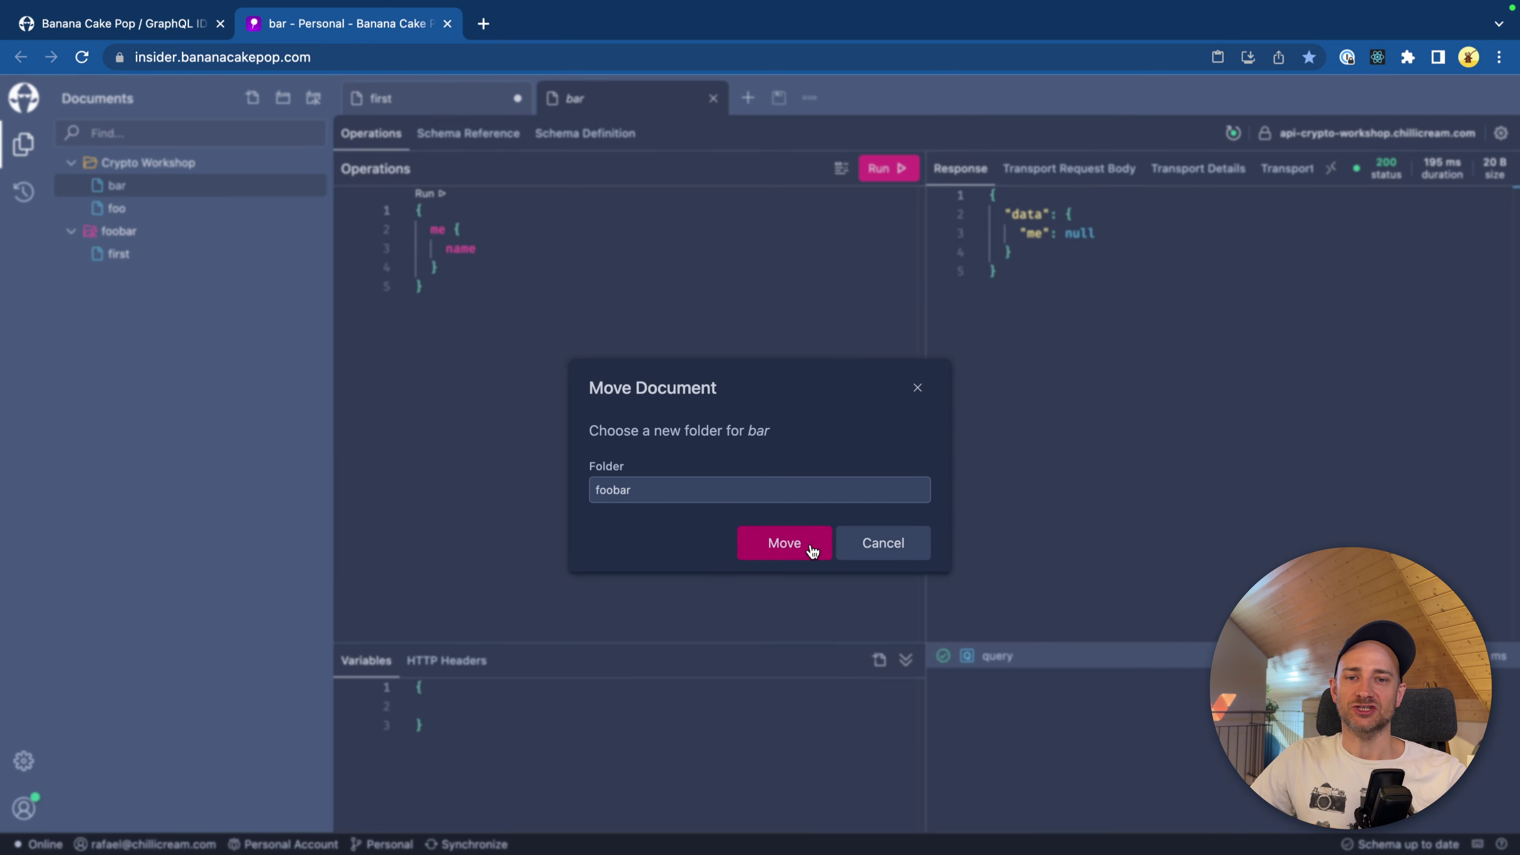
pyautogui.click(784, 543)
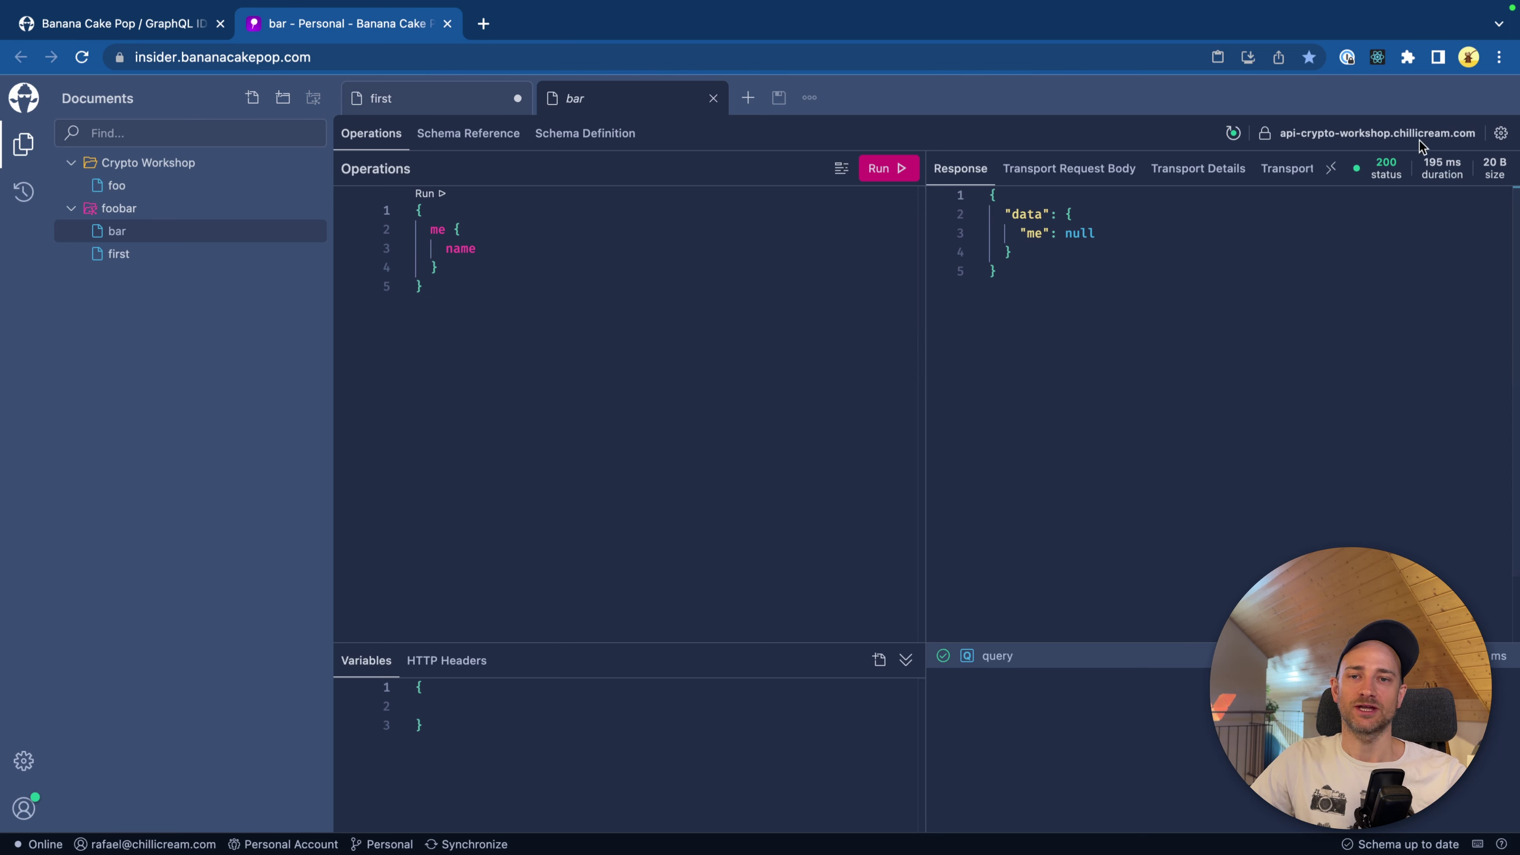
# Review the authorization settings of the moved bar document and apply the connection settings.
pyautogui.click(1495, 139)
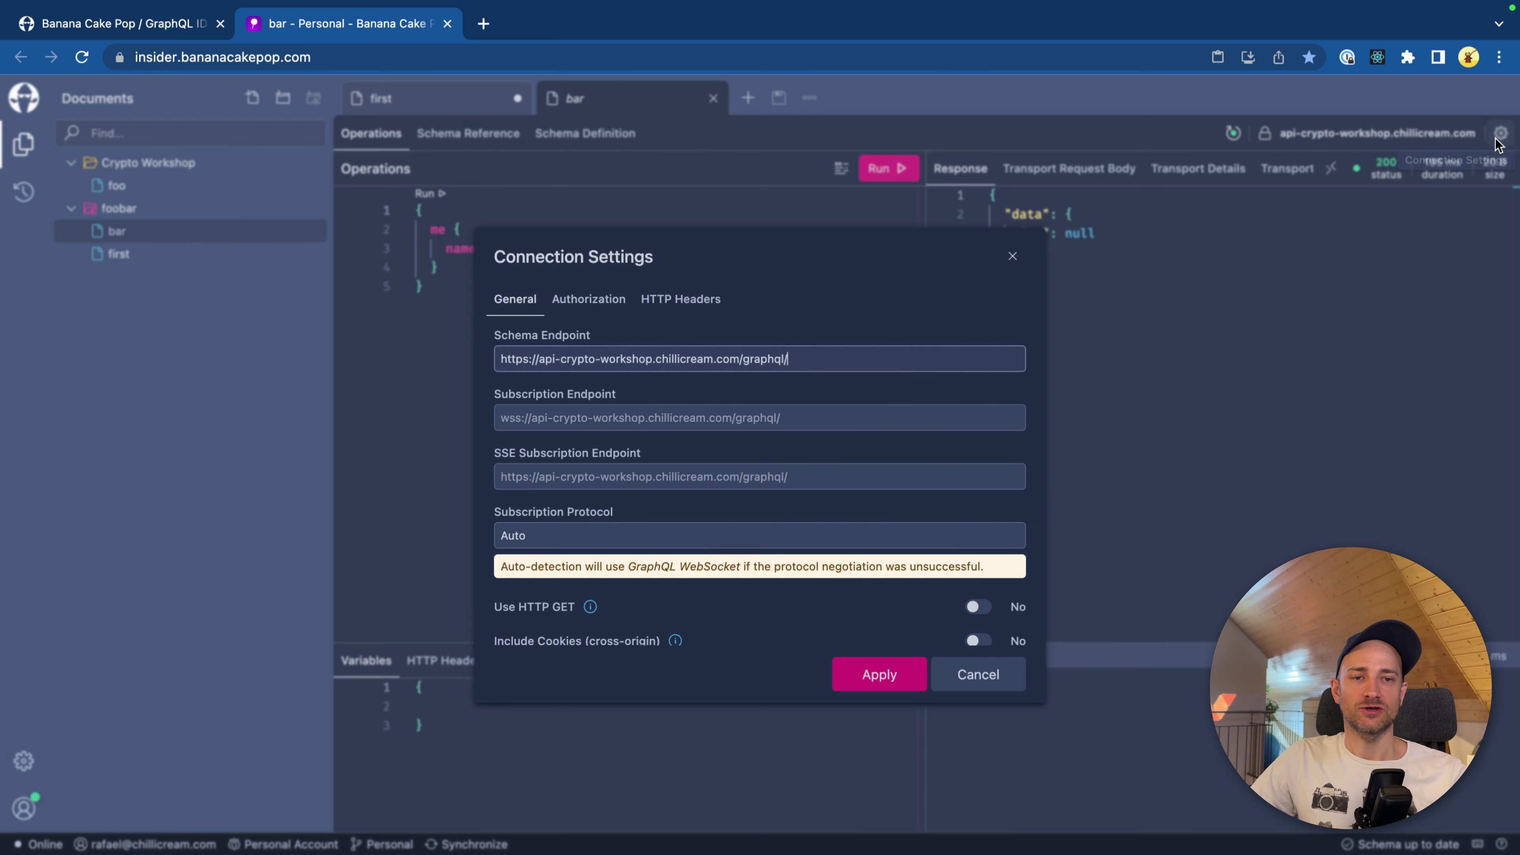
pyautogui.click(597, 304)
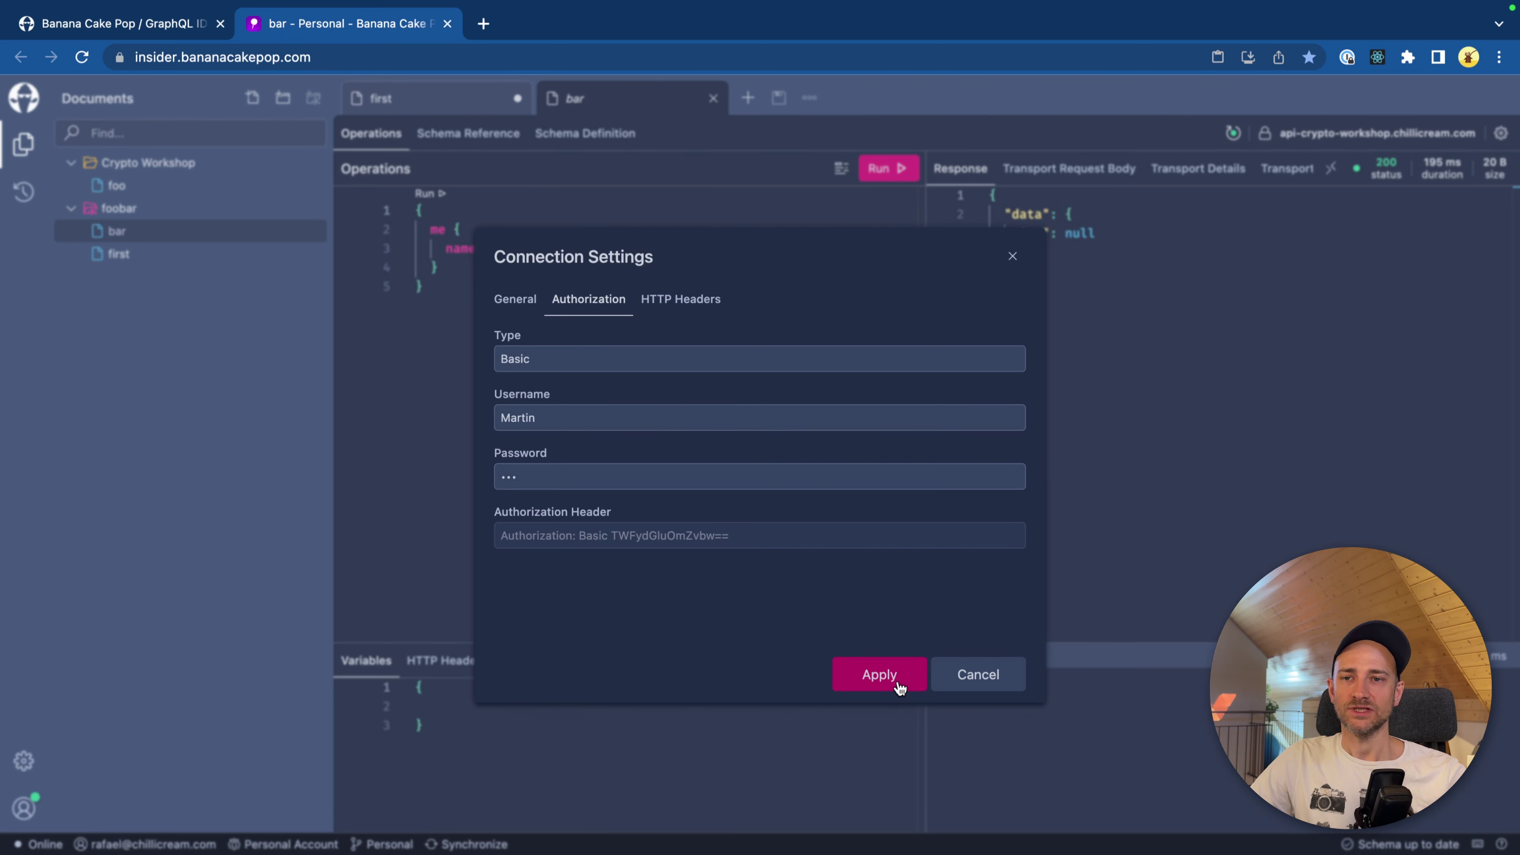
pyautogui.click(878, 675)
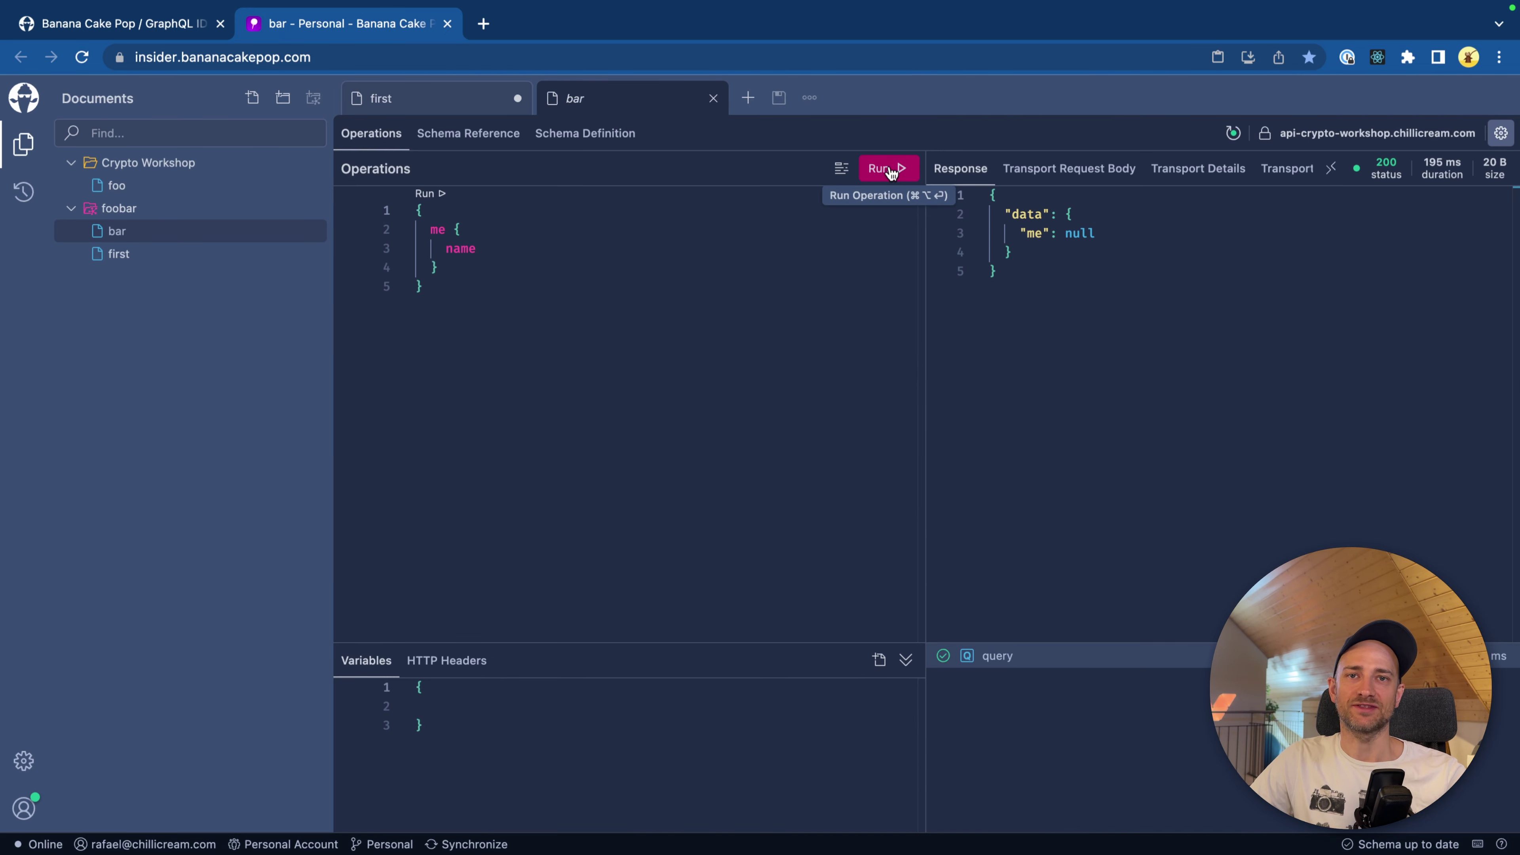
# Run the query in the bar document again and move that document into the Crypto Workshop folder.
pyautogui.click(896, 173)
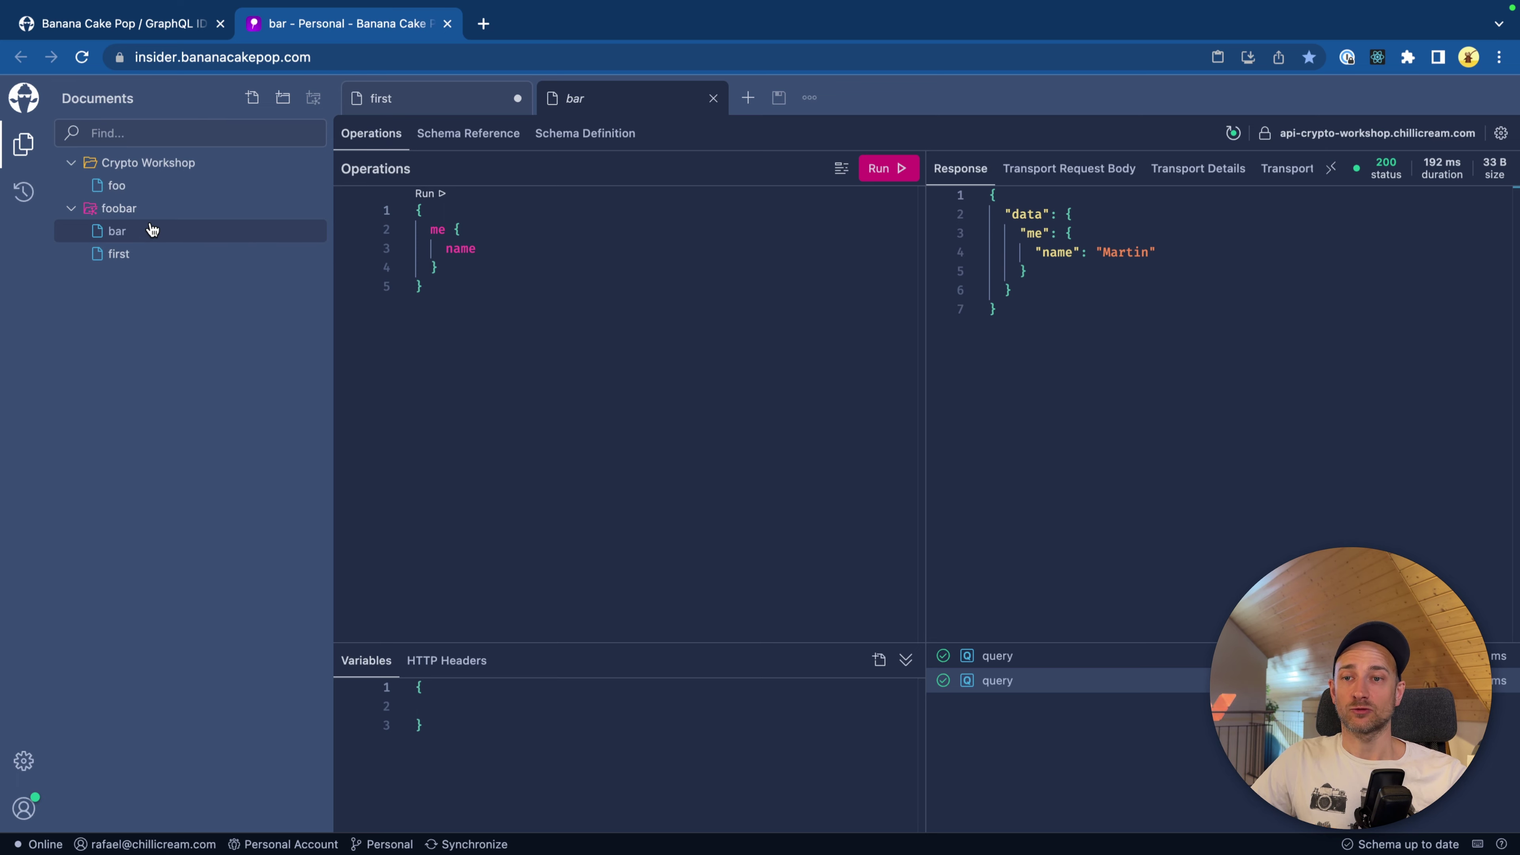
pyautogui.moveTo(152, 231); pyautogui.dragTo(159, 160)
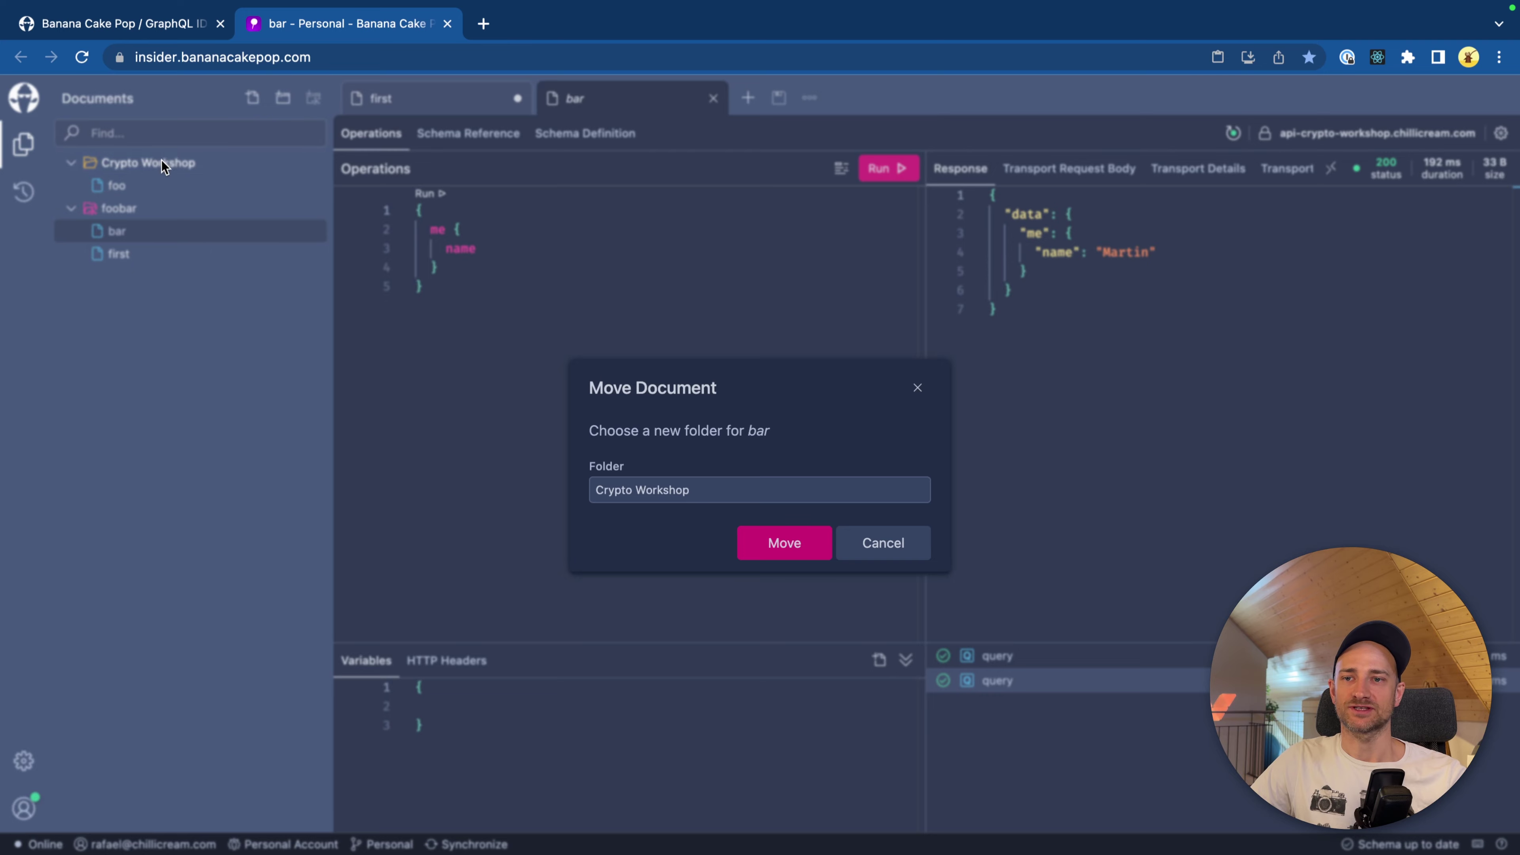
pyautogui.click(784, 543)
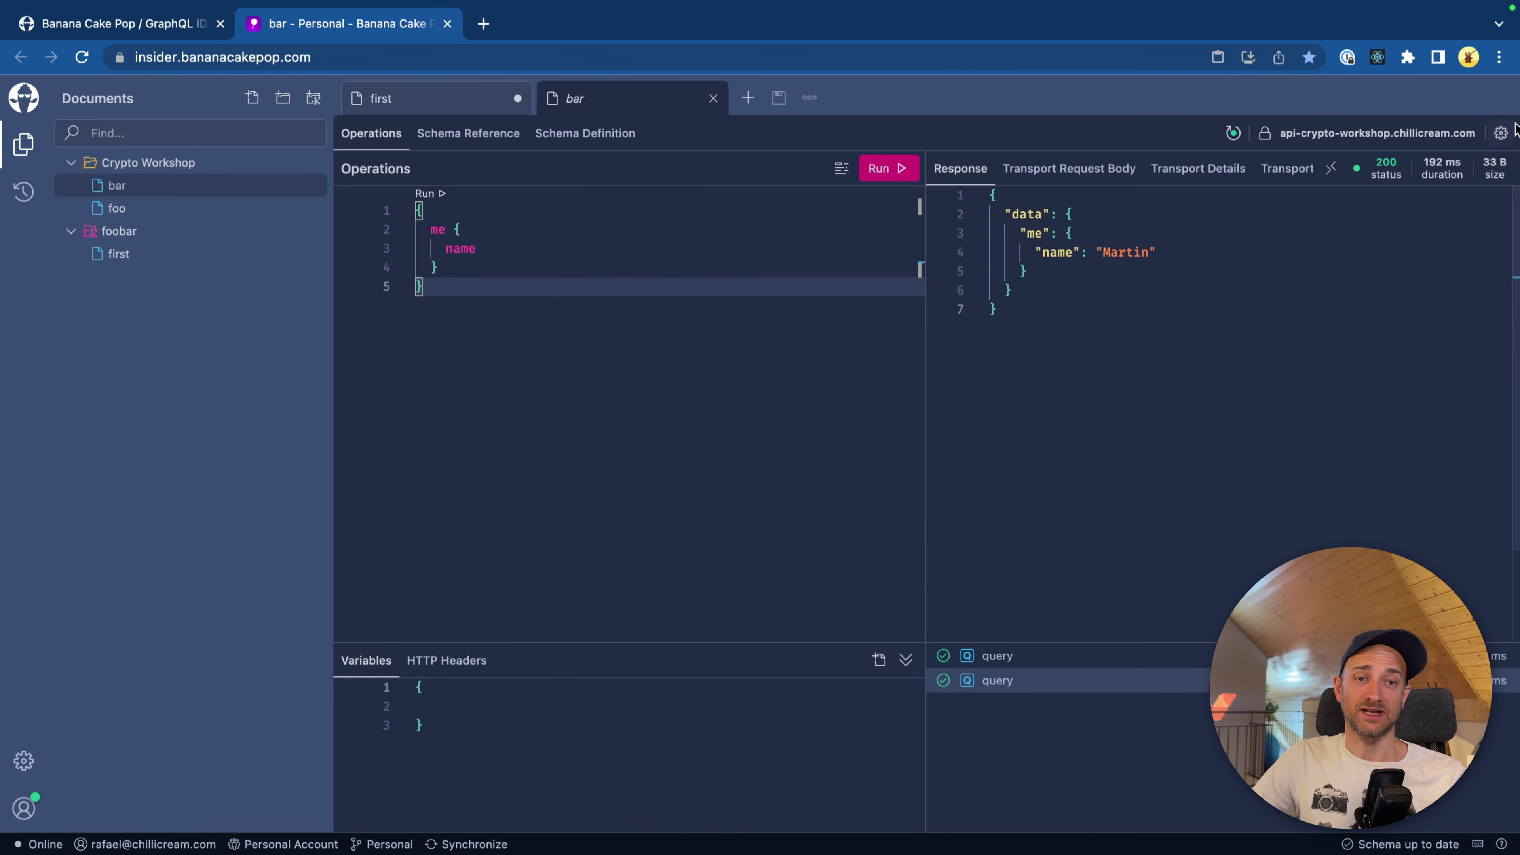
# Apply No Auth as the authorization type in the bar document's connection settings and close the document.
pyautogui.click(1502, 133)
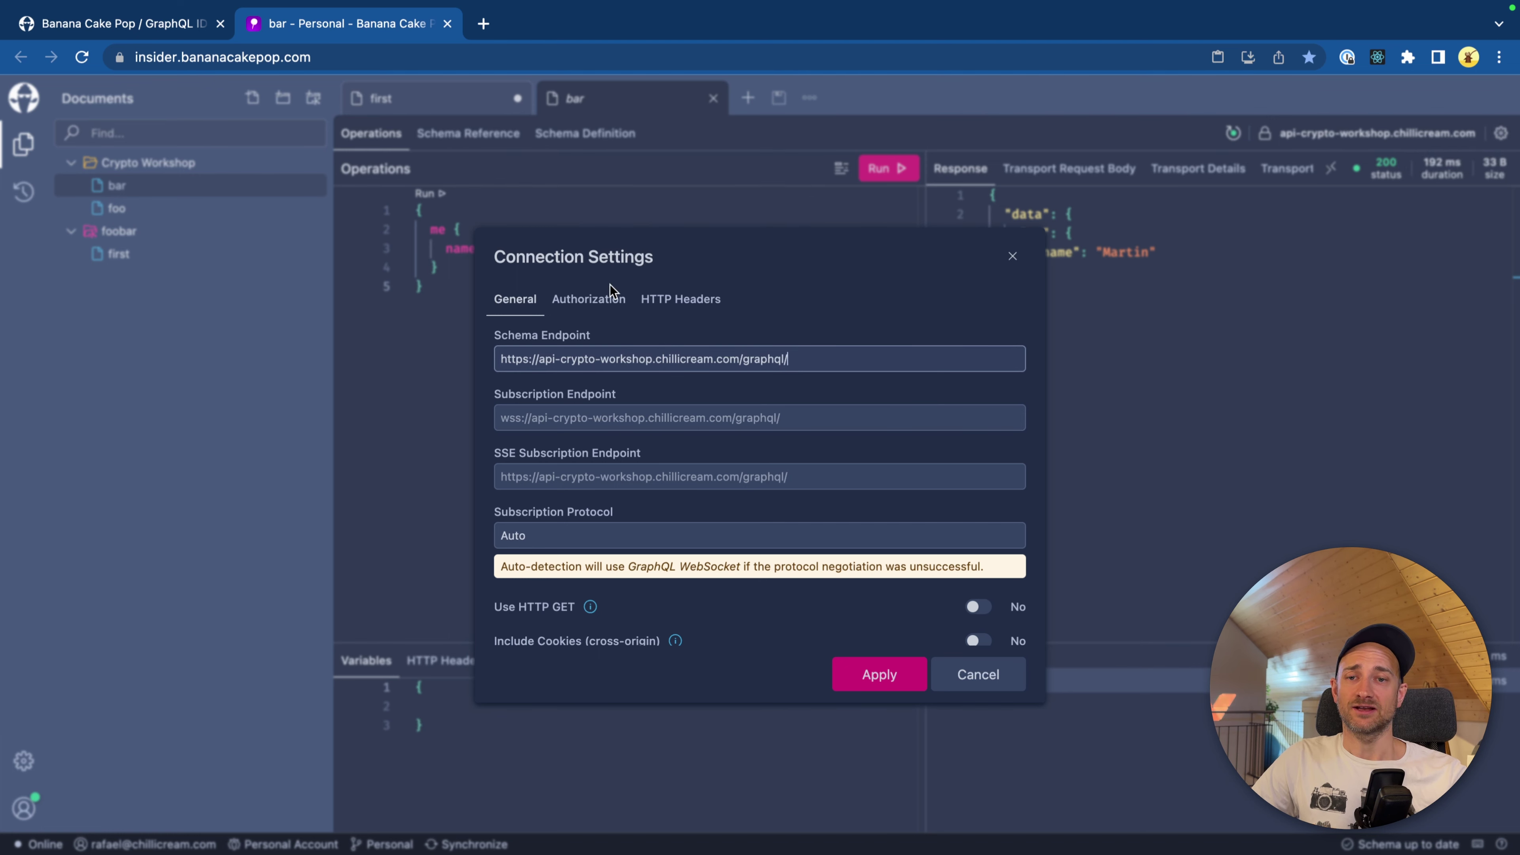
pyautogui.click(597, 304)
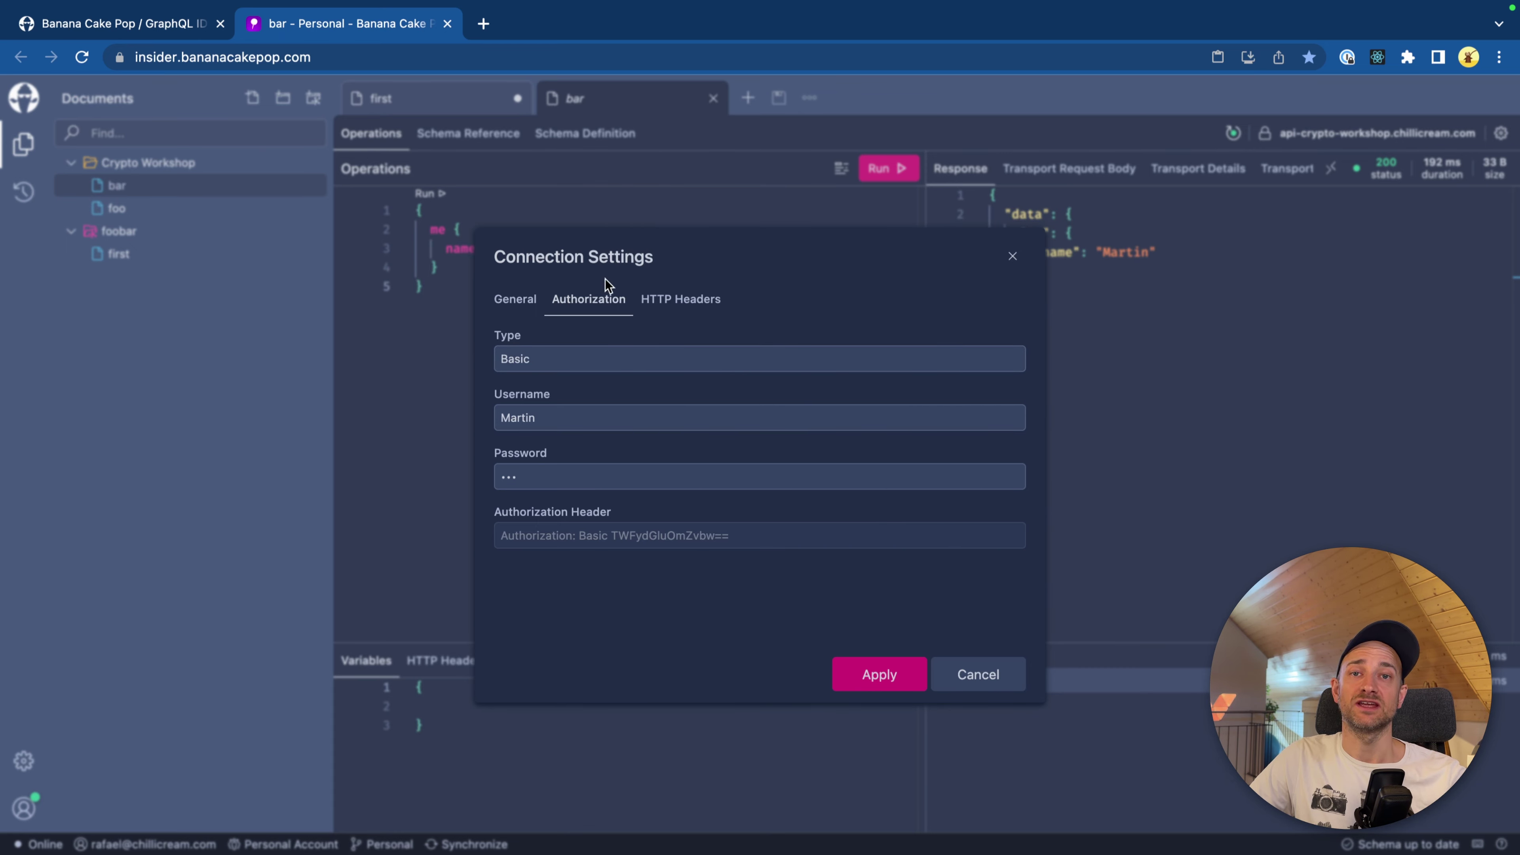
pyautogui.click(598, 362)
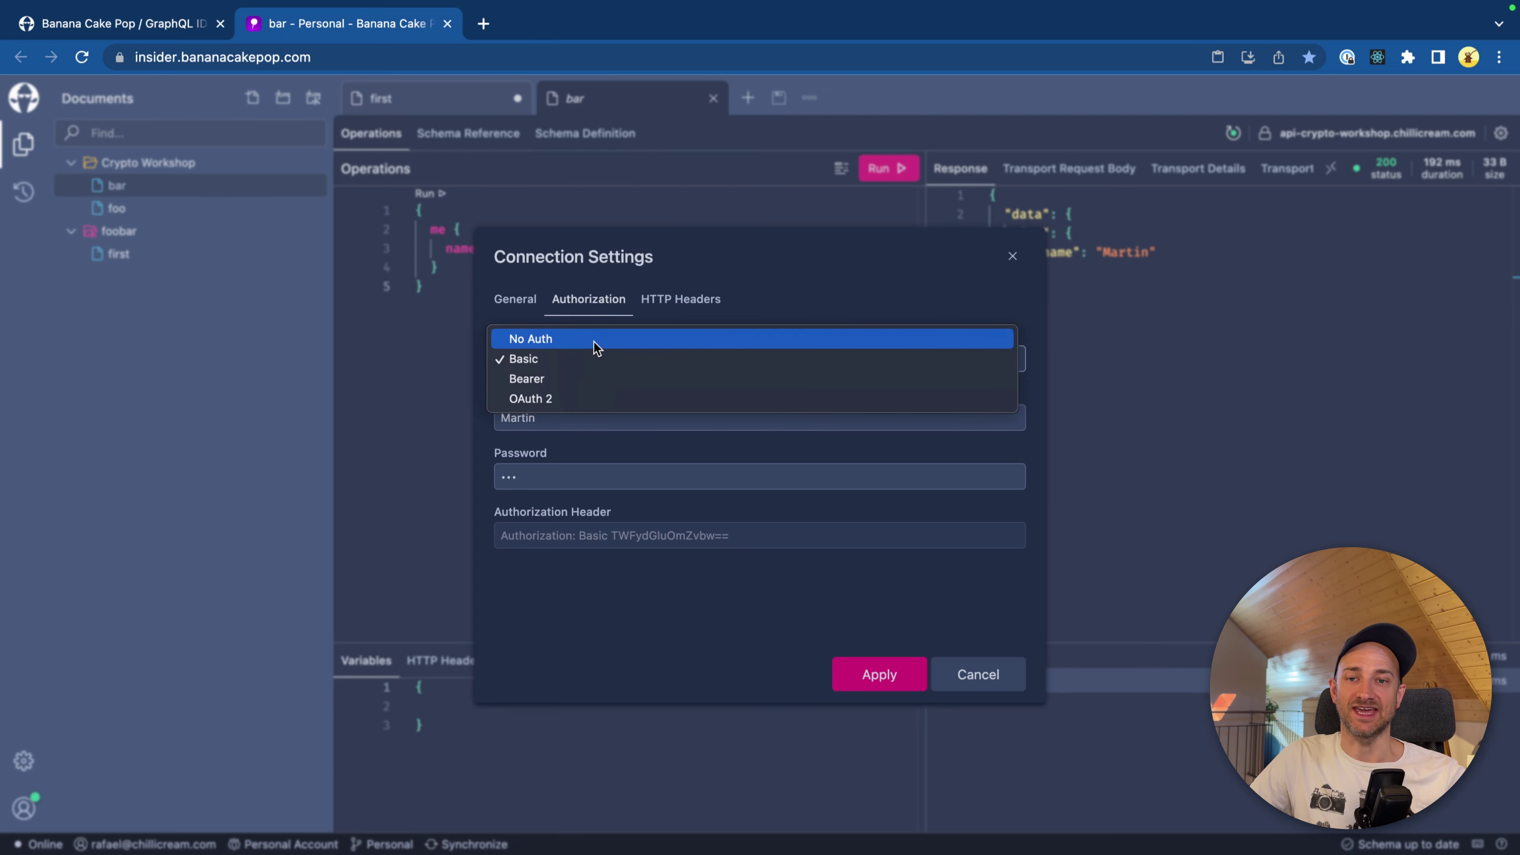
pyautogui.click(597, 344)
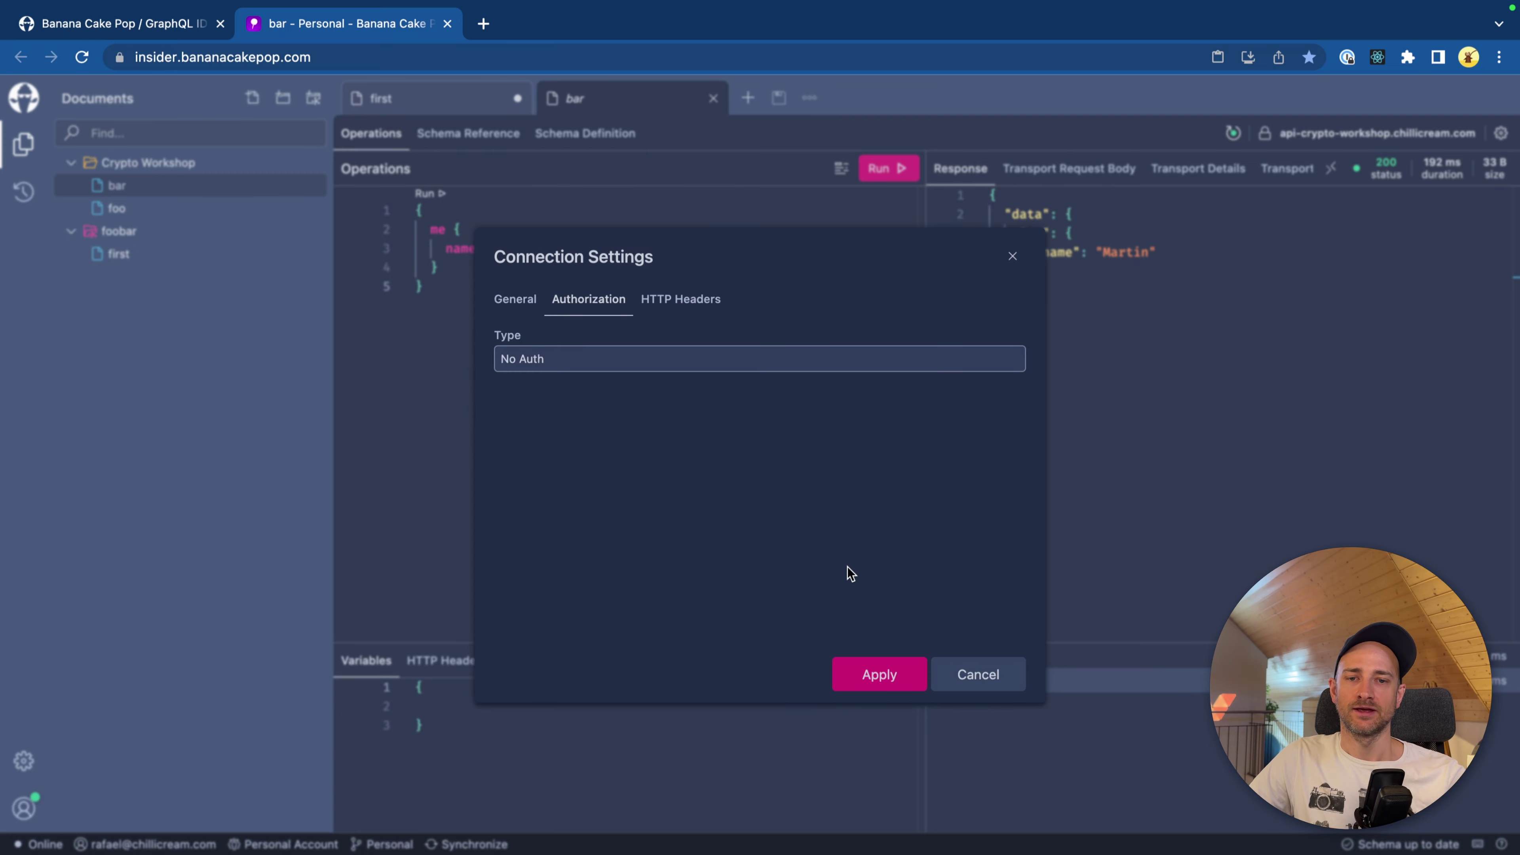
pyautogui.click(869, 675)
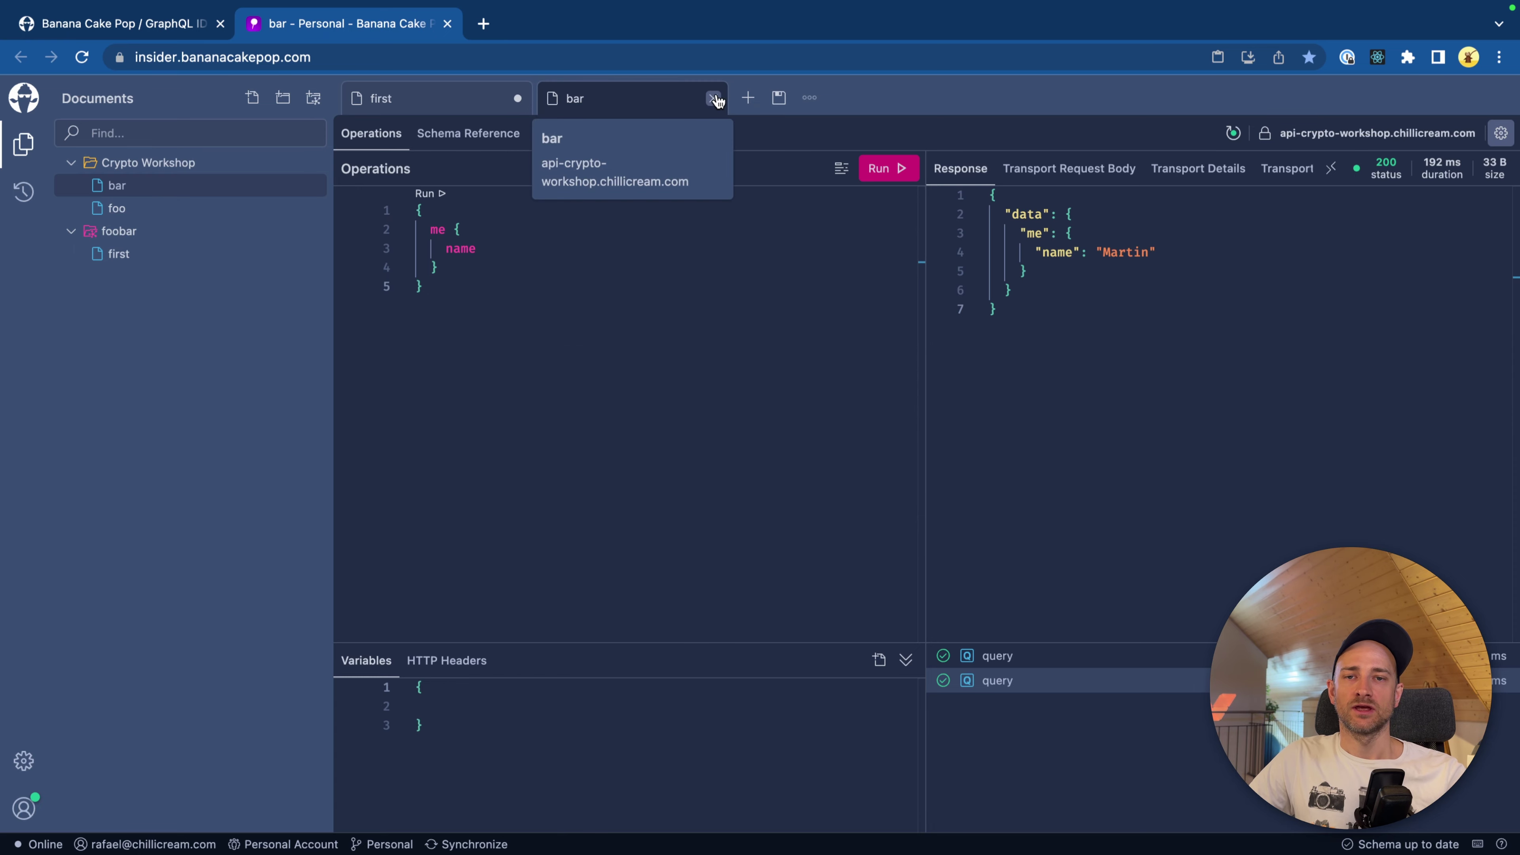
pyautogui.click(713, 99)
pyautogui.click(686, 529)
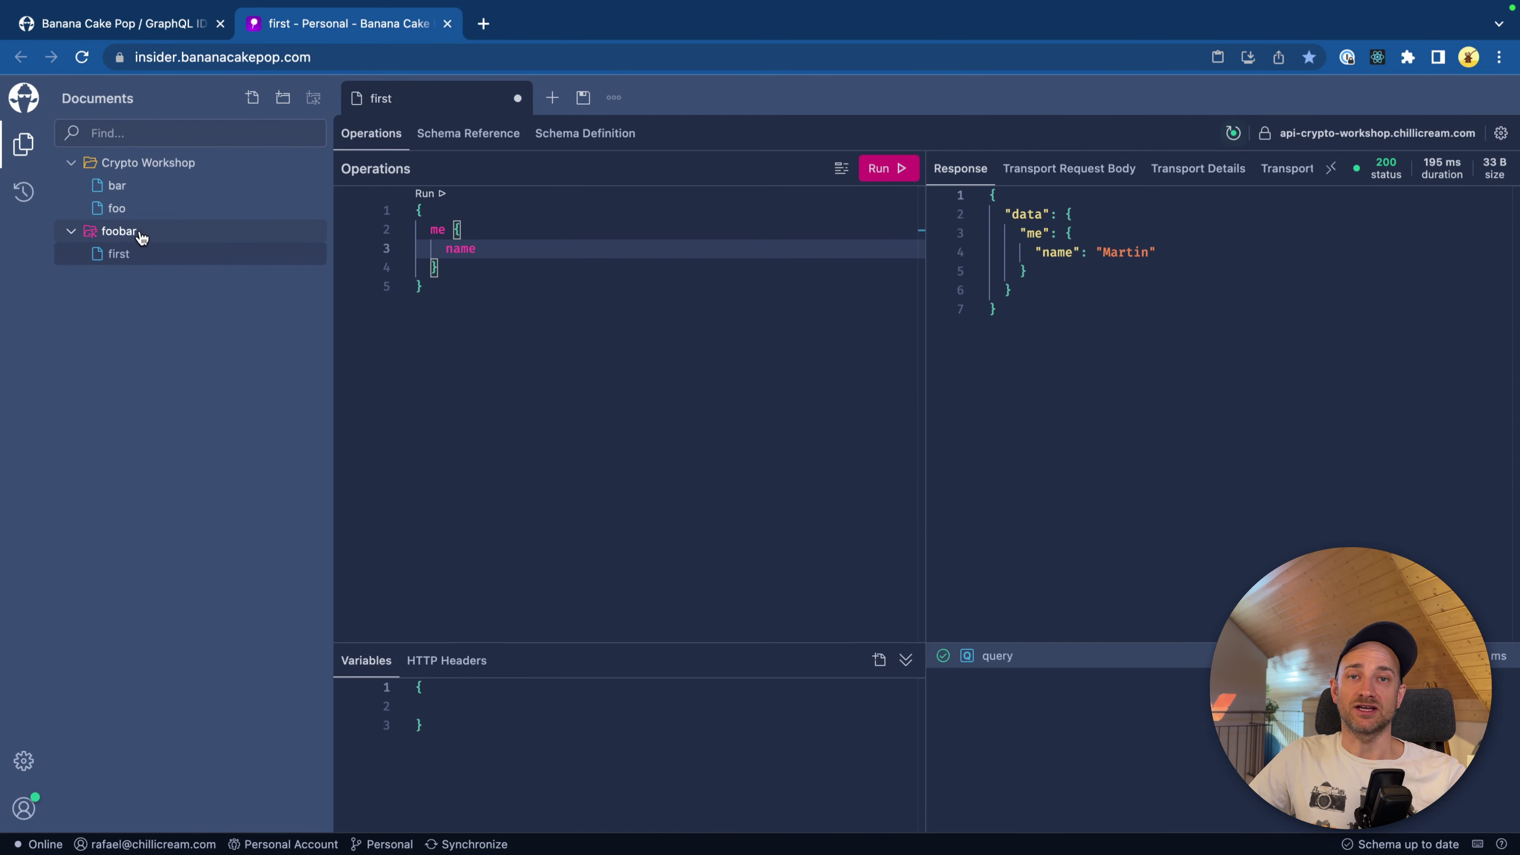
# Review the foobar API's general and authorization connection settings without applying any change.
pyautogui.rightClick(142, 233)
pyautogui.click(240, 357)
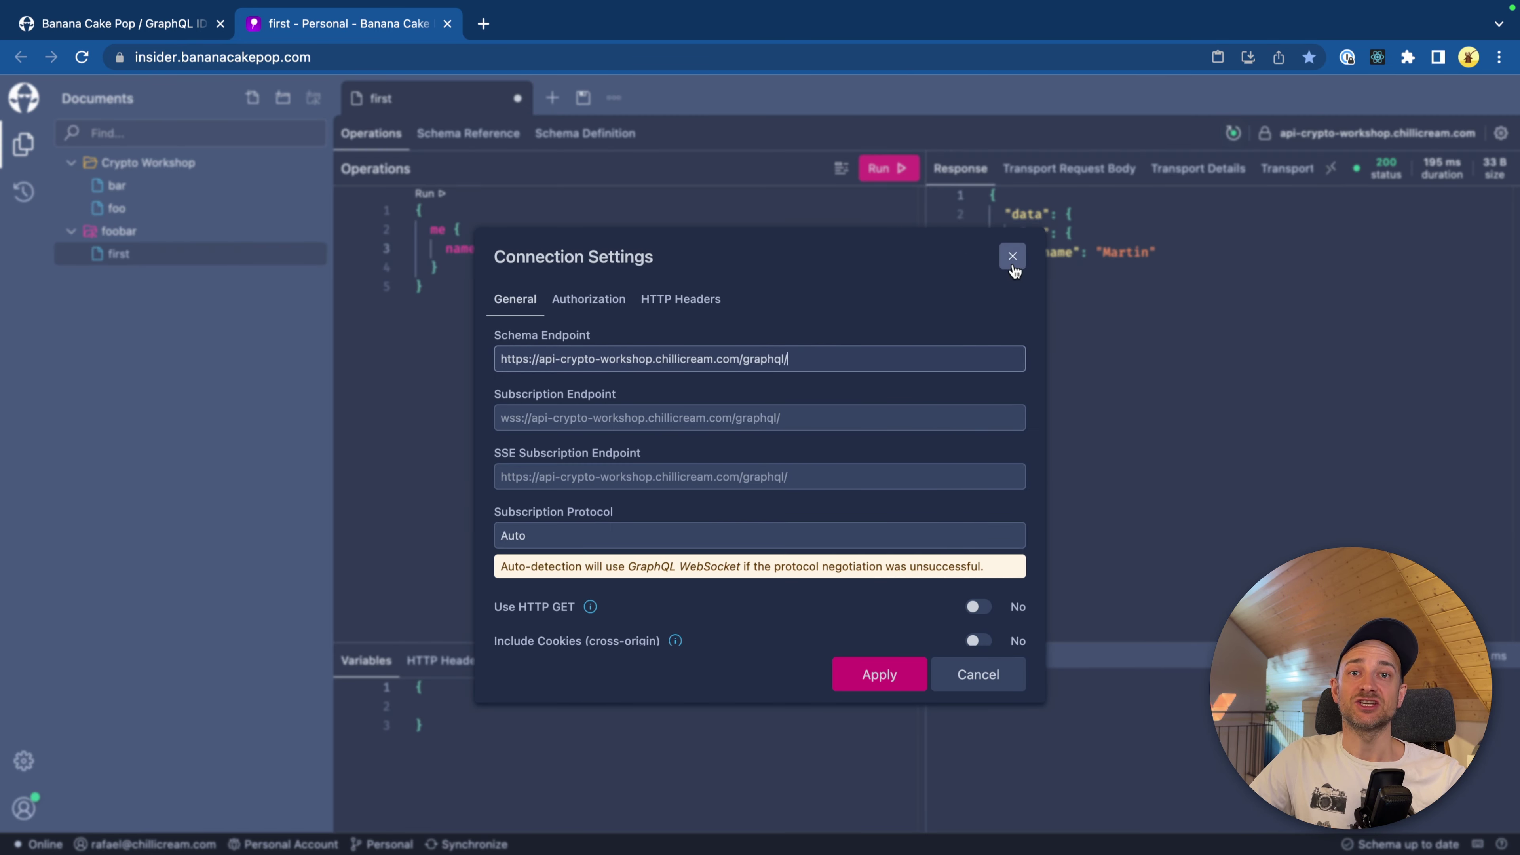
pyautogui.click(588, 298)
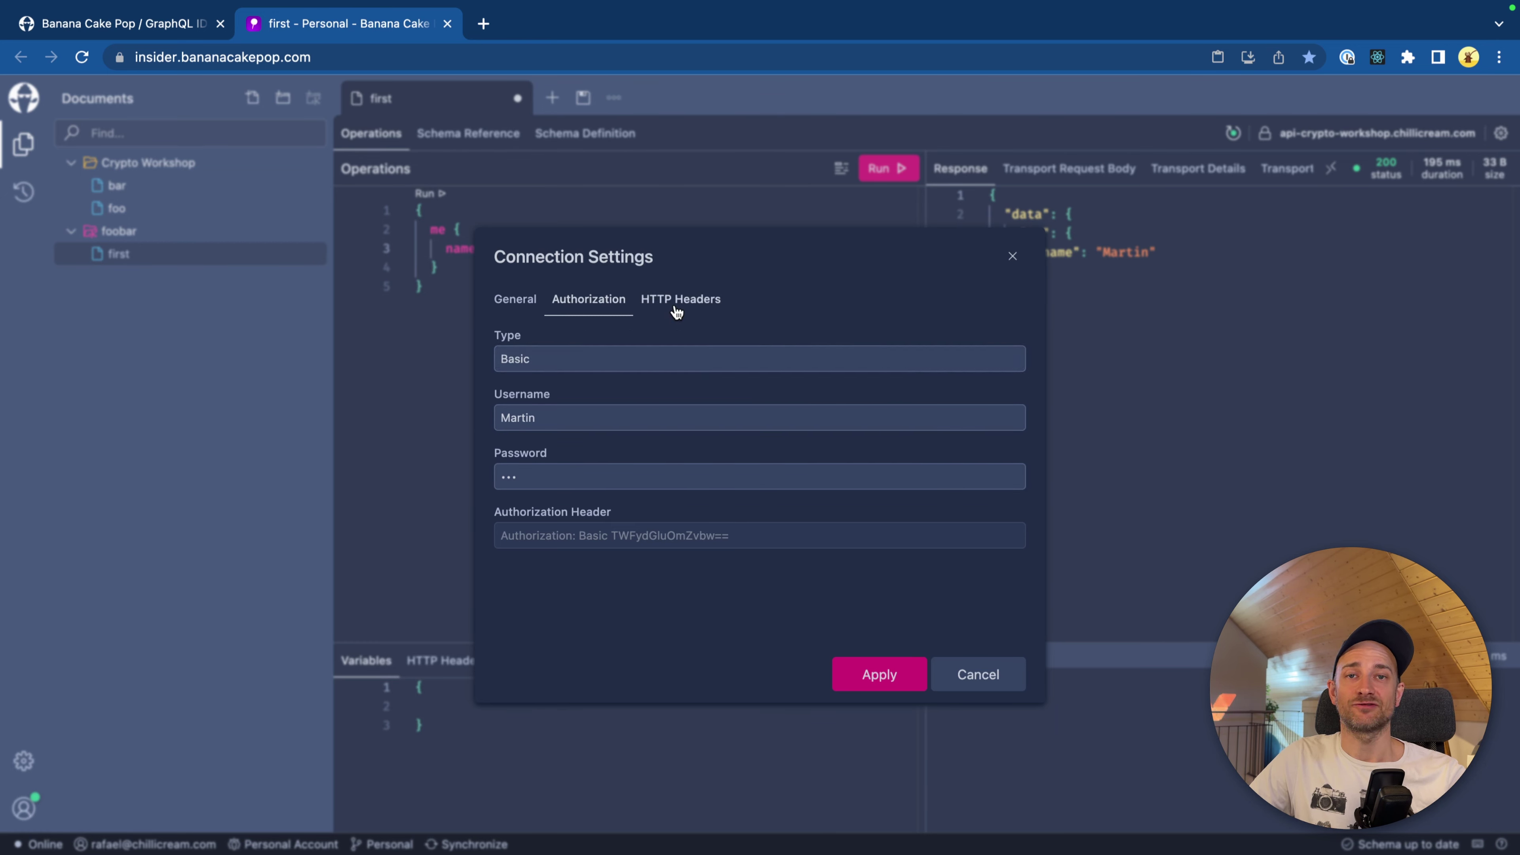
pyautogui.click(978, 675)
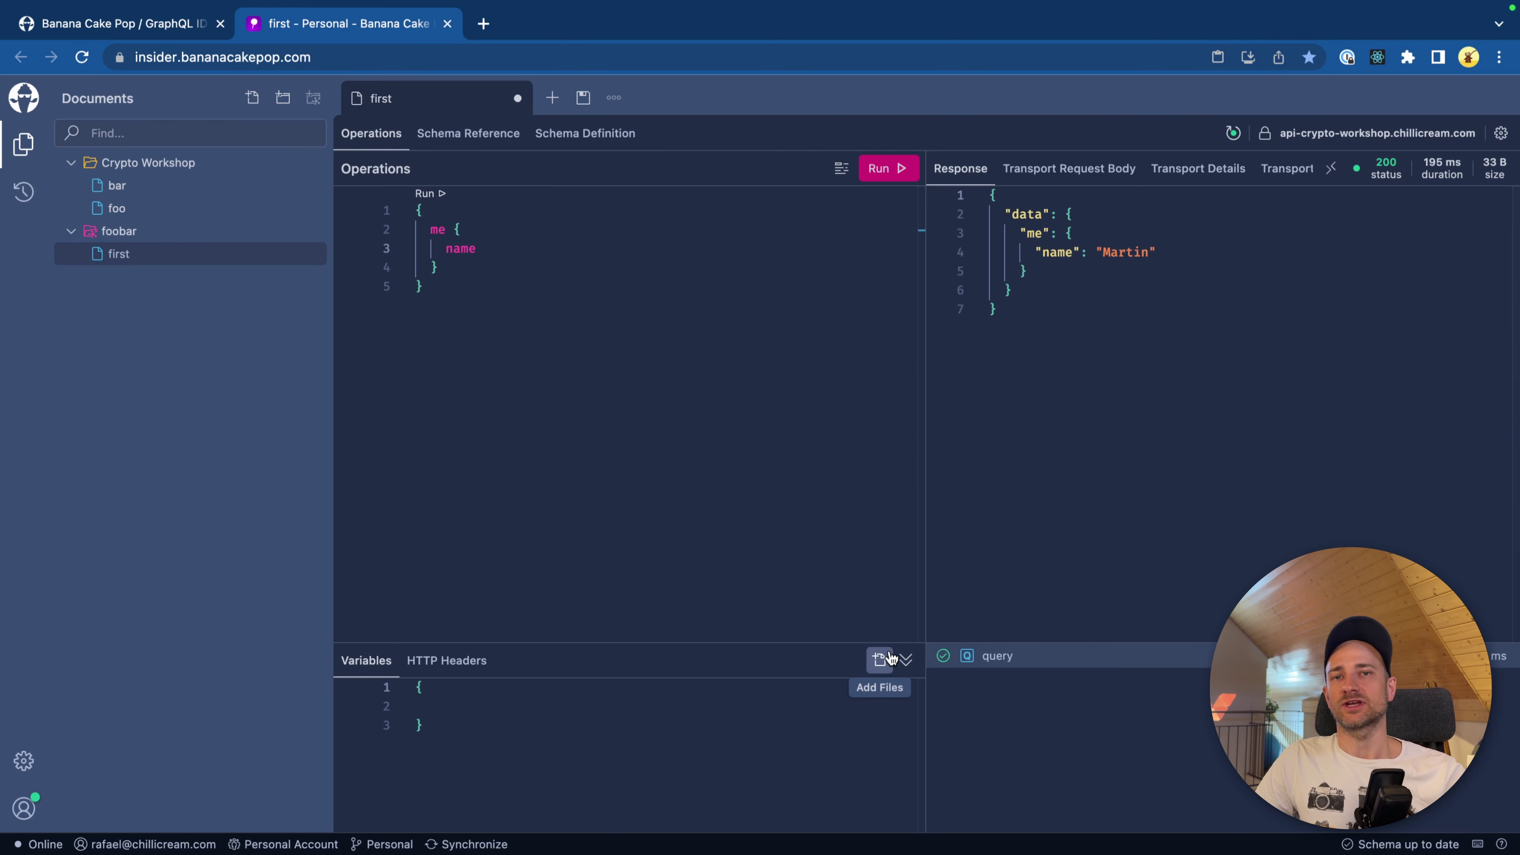